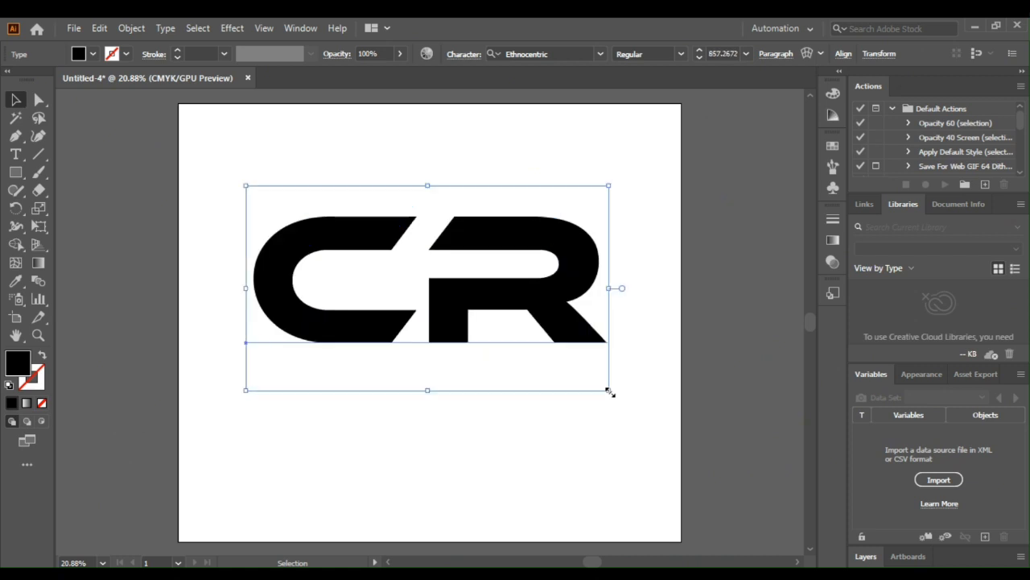
Step: Convert the CR text to outlines and ungroup the letters
left_click(696, 390)
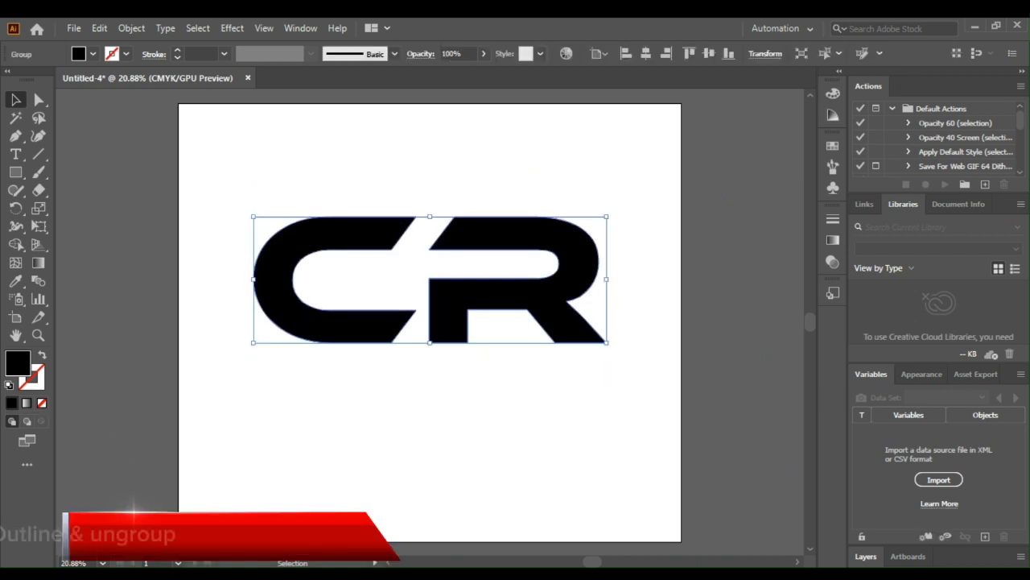
key("shift+ctrl+g")
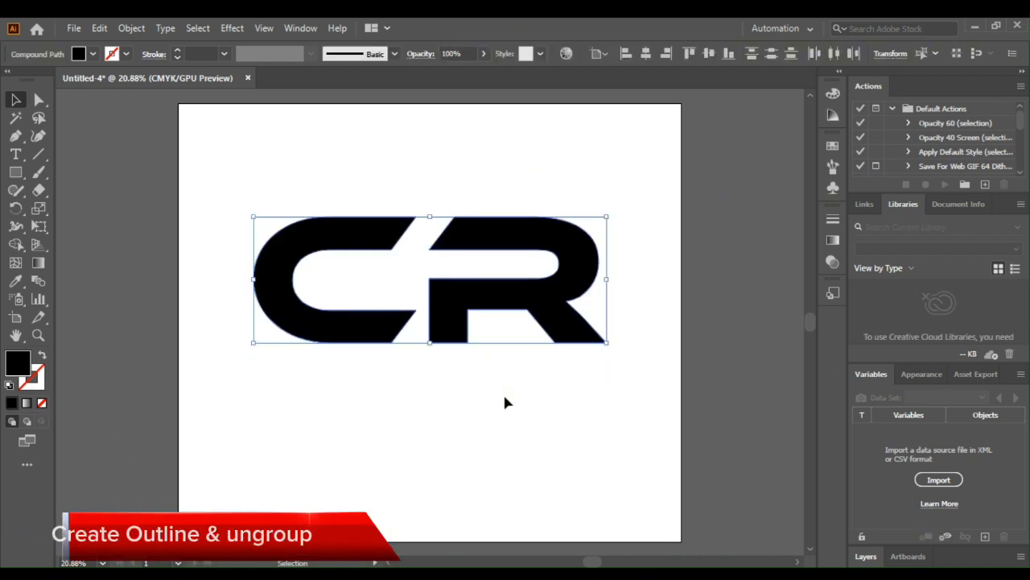
left_click(504, 401)
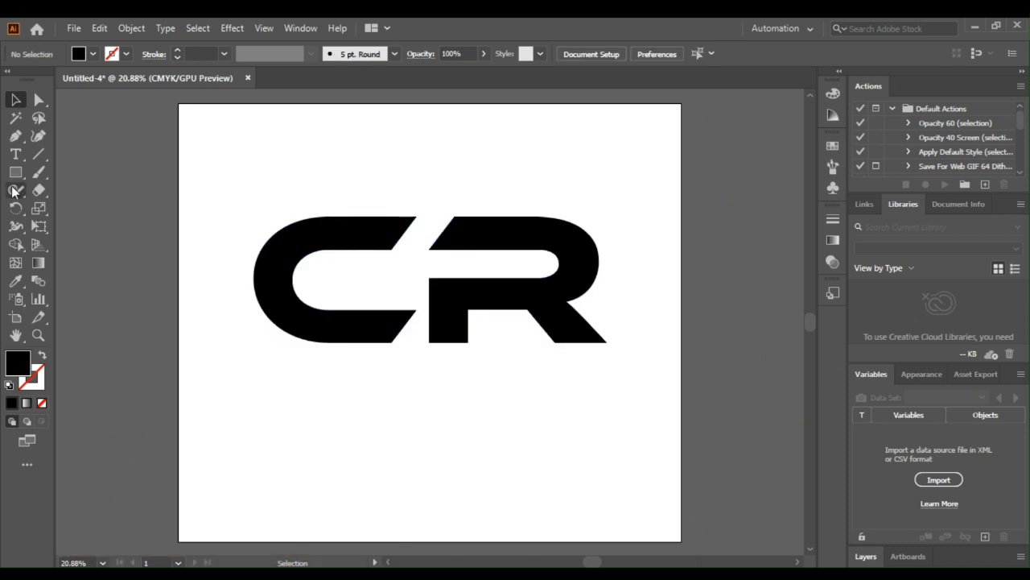
Step: Draw a nearly horizontal straight path with the Pen tool across the upper half of both letters, extending past their outer edges
left_click(15, 135)
left_click(625, 264)
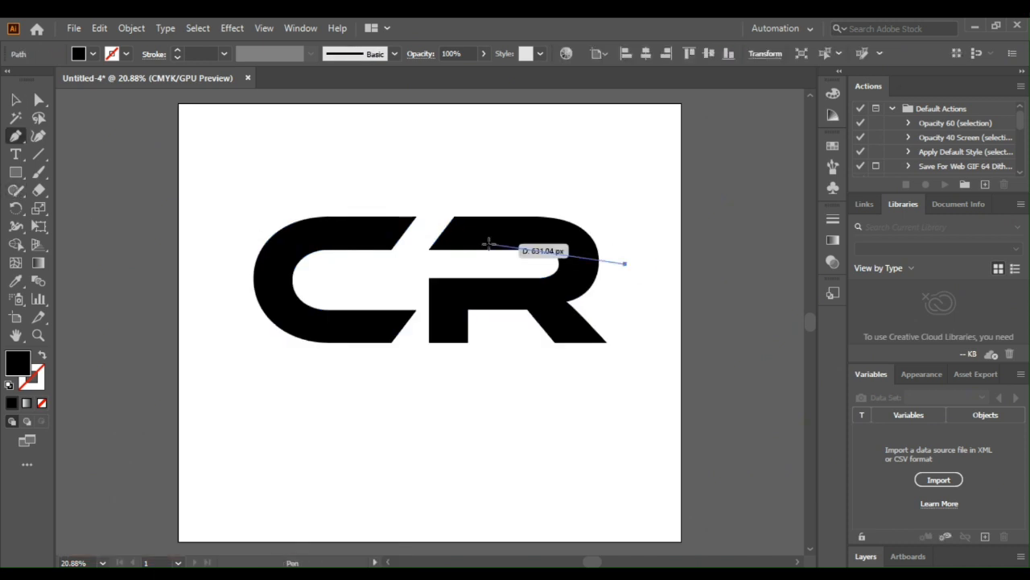
left_click(211, 268)
left_click(15, 102)
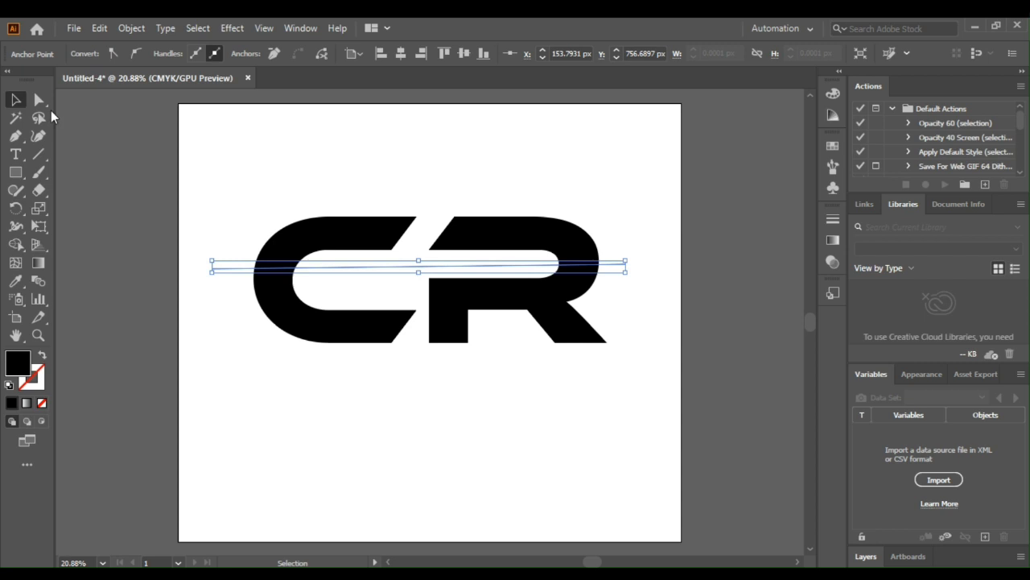
Step: Select the letters with the crossing line and remove the line segments outside the letter shapes with the Shape Builder
left_click_drag(232, 180, 553, 387)
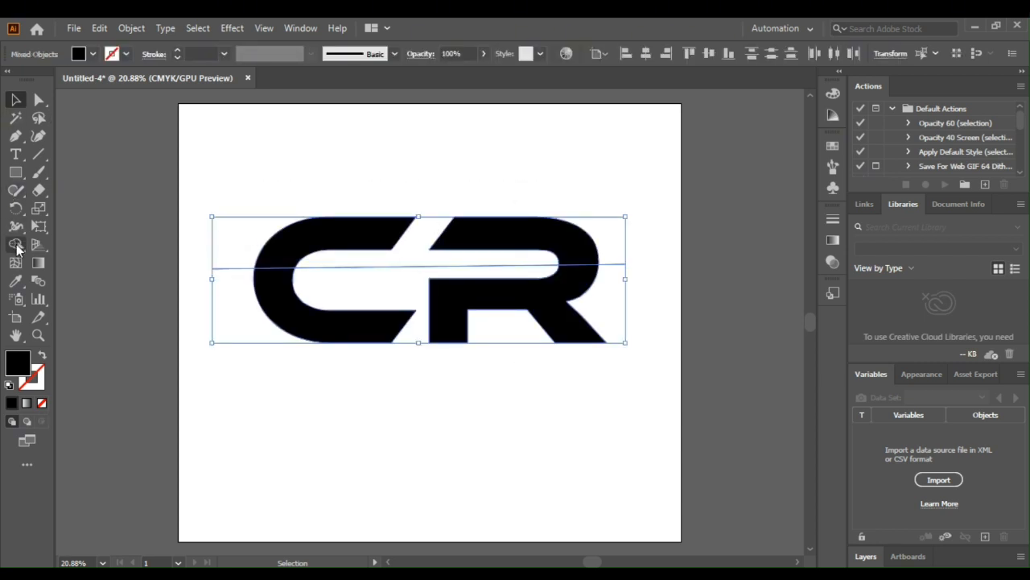
left_click(16, 244)
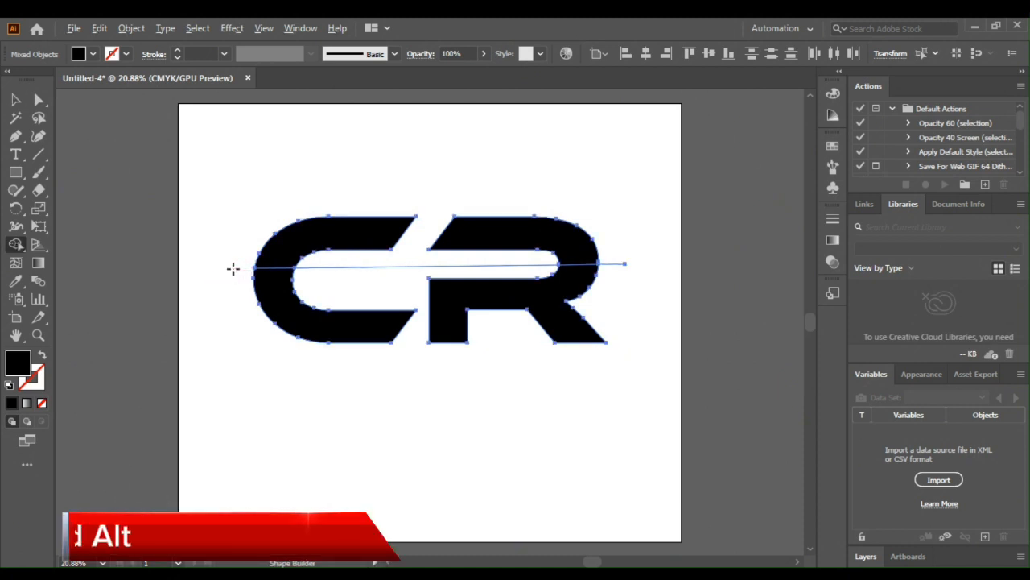
left_click(327, 268, "alt")
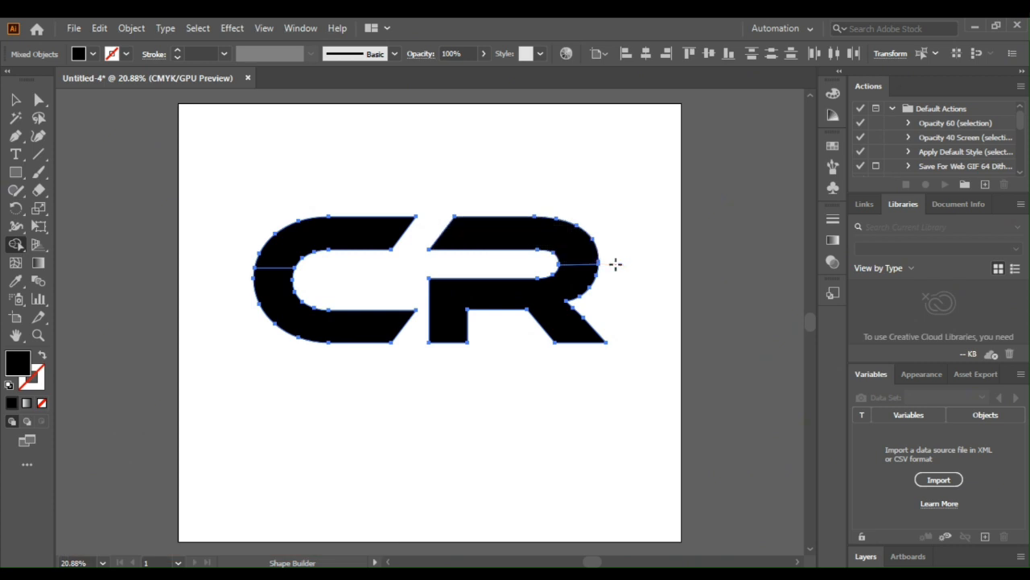
Step: Split the C and the R into upper and lower parts along the crossing line with the Shape Builder
left_click(15, 99)
left_click_drag(218, 168, 653, 405)
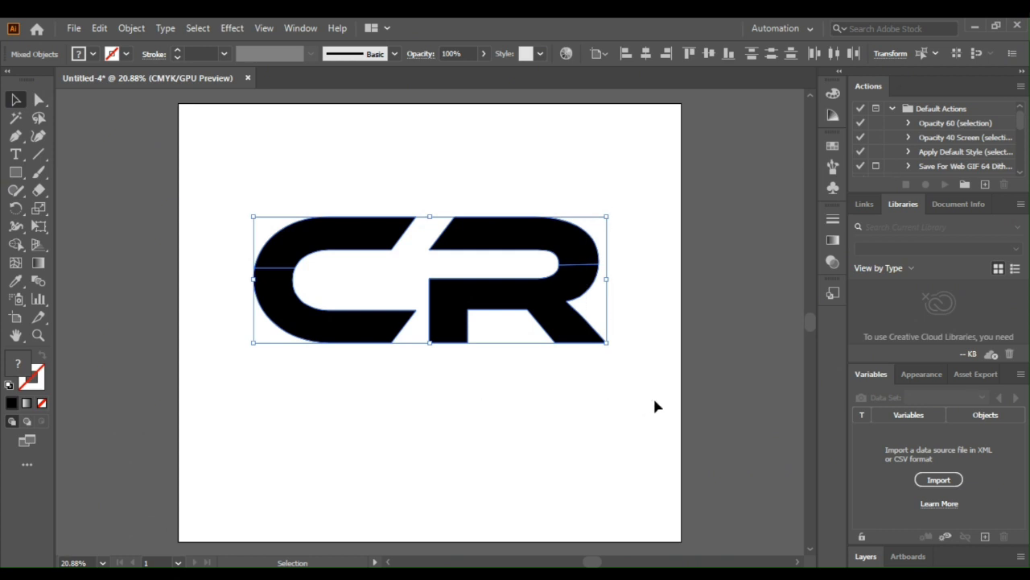
left_click(15, 244)
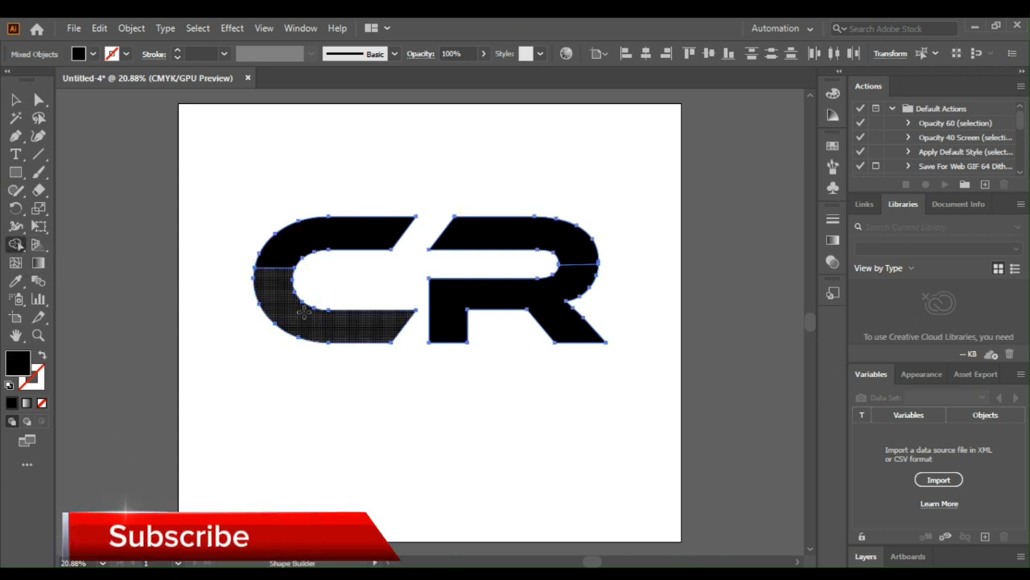
left_click_drag(438, 321, 445, 307)
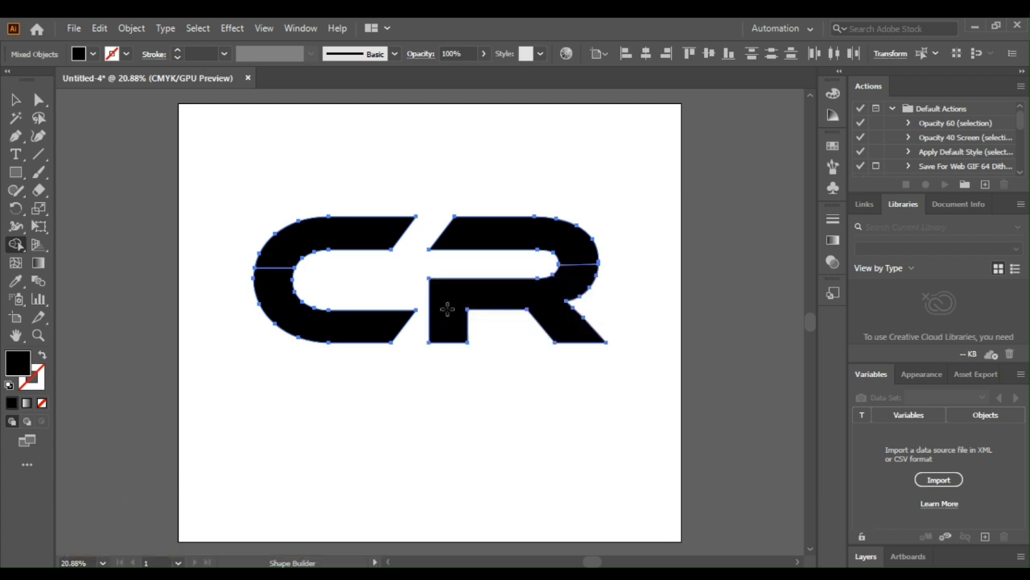
left_click(16, 100)
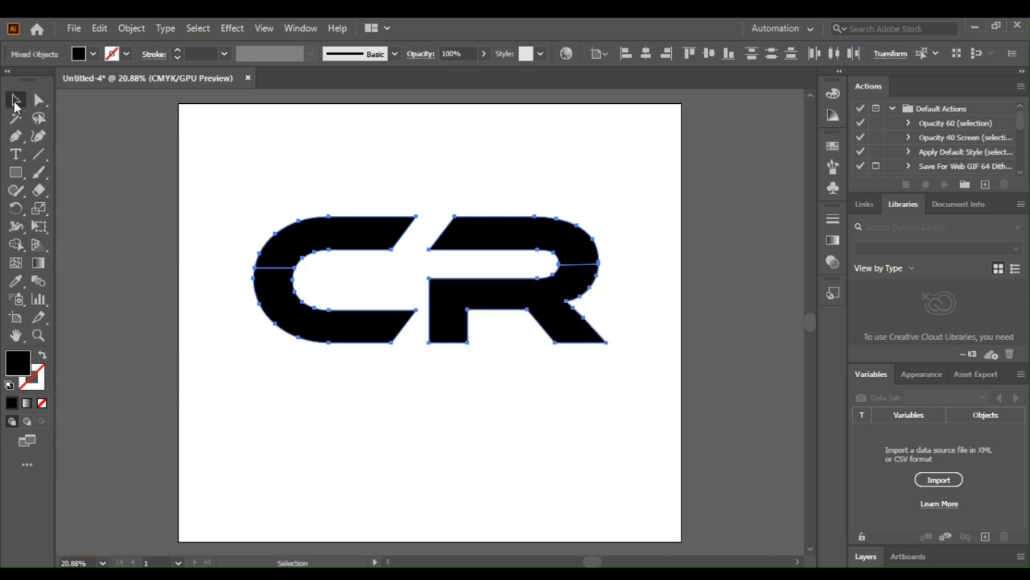
left_click(140, 219)
Step: Move the upper parts of both letters straight up to open a narrow horizontal gap above the lower parts
left_click(531, 255)
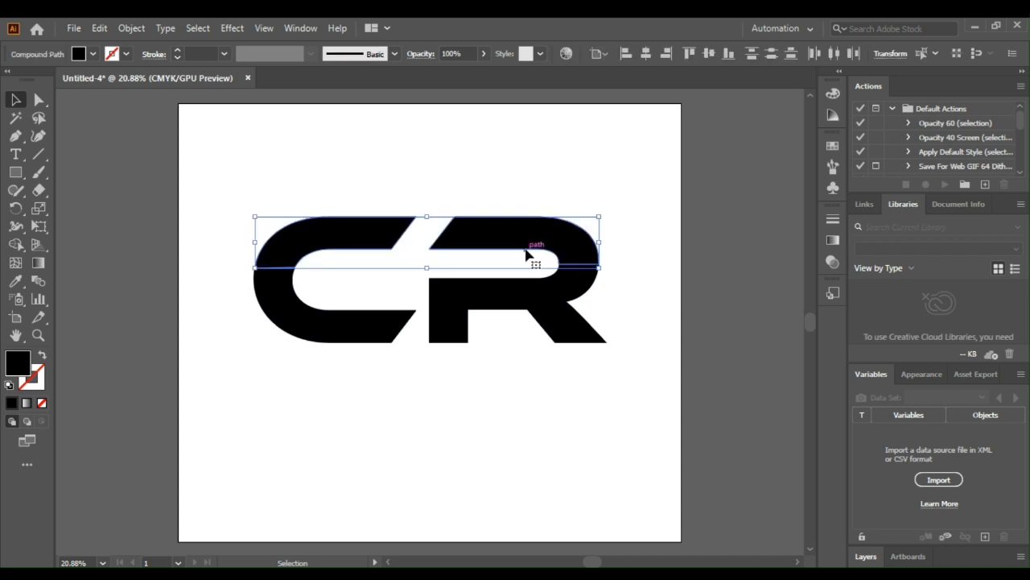
key("shift+Up")
key("shift+Up")
key("shift+Up")
key("shift+Up")
key("shift+Up")
key("shift+Up")
key("shift+Up")
key("shift+Up")
key("shift+Up")
key("shift+Up")
key("ctrl+shift+a")
Step: Draw a rectangle bridging the slanted gap between the upper letter parts and merge them into one shape with the Shape Builder
key("m")
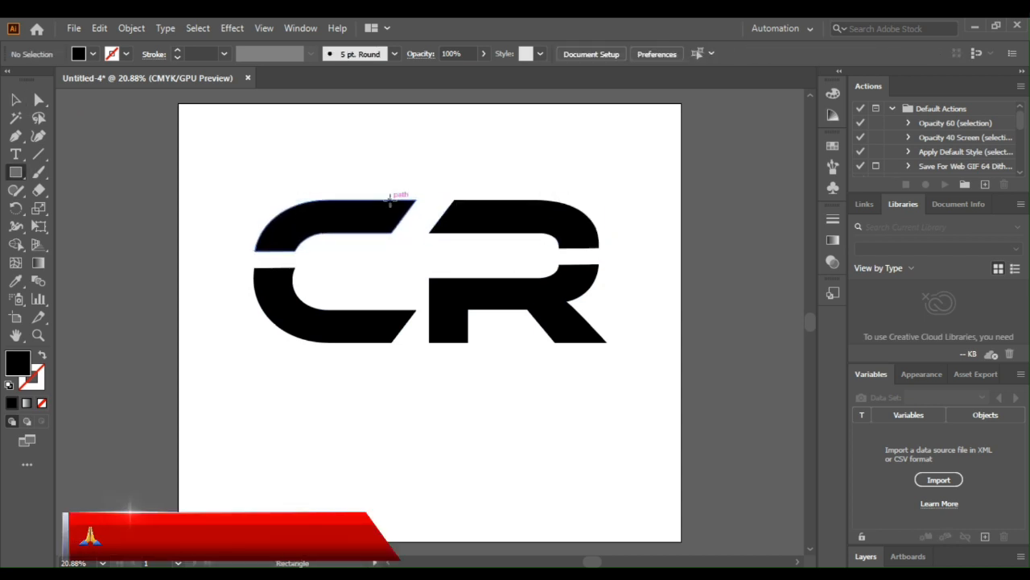
left_click_drag(389, 200, 471, 232)
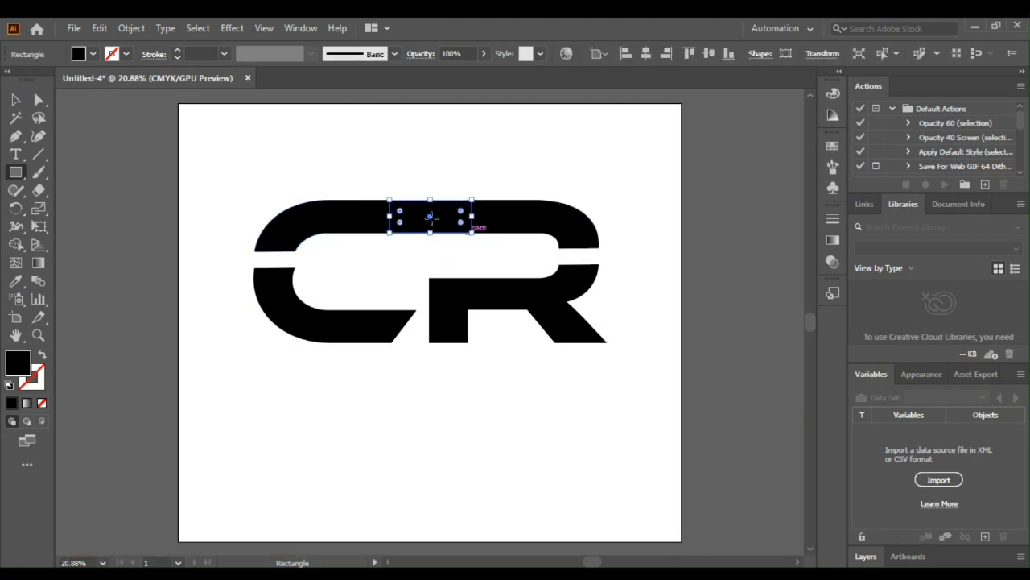
left_click(16, 102)
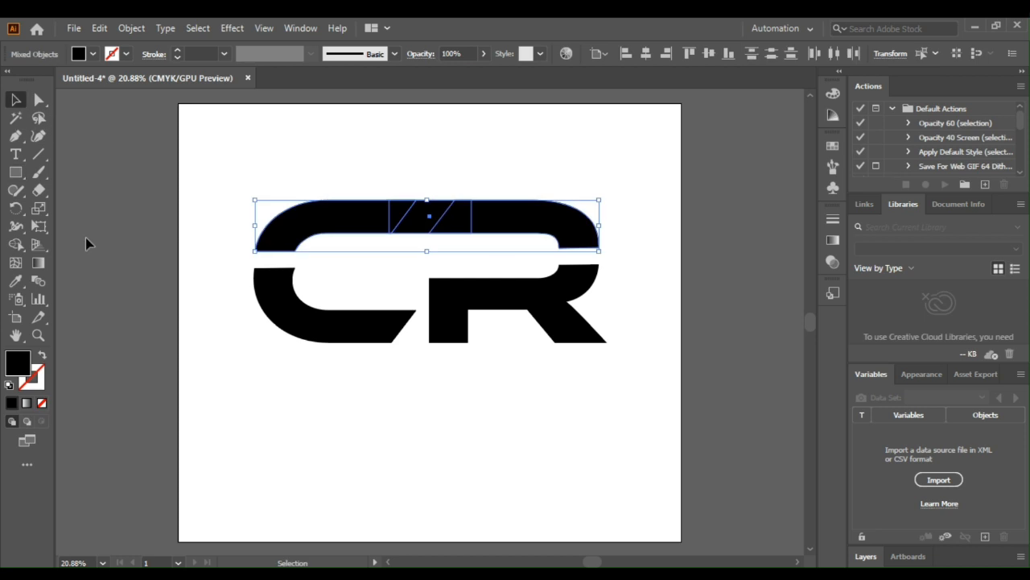
left_click(16, 244)
left_click_drag(324, 218, 567, 227)
Step: Draw a thin black horizontal bar in the gap of the C, extending outward past its outer edge
left_click(16, 174)
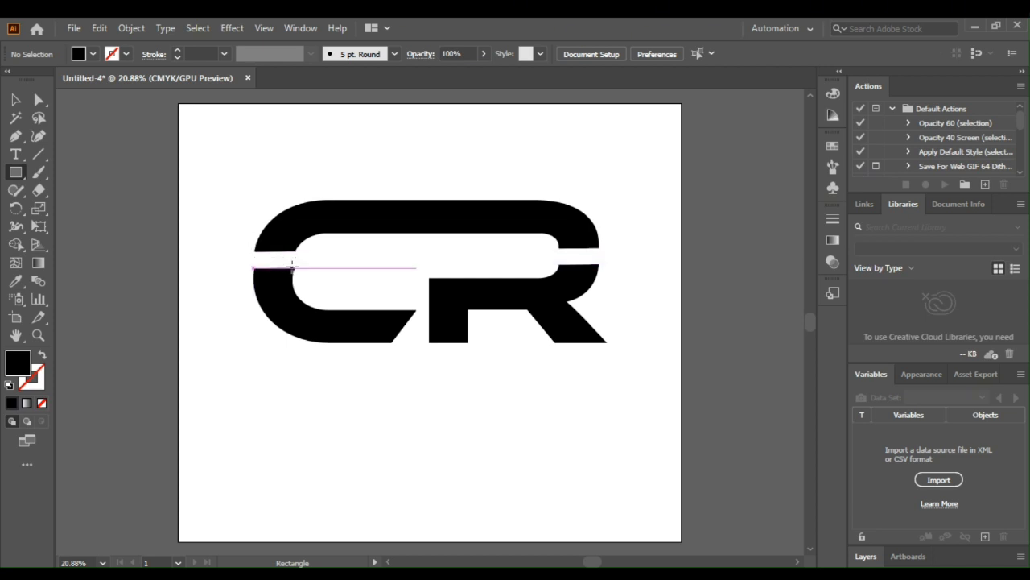
left_click_drag(295, 266, 224, 258)
left_click(16, 100)
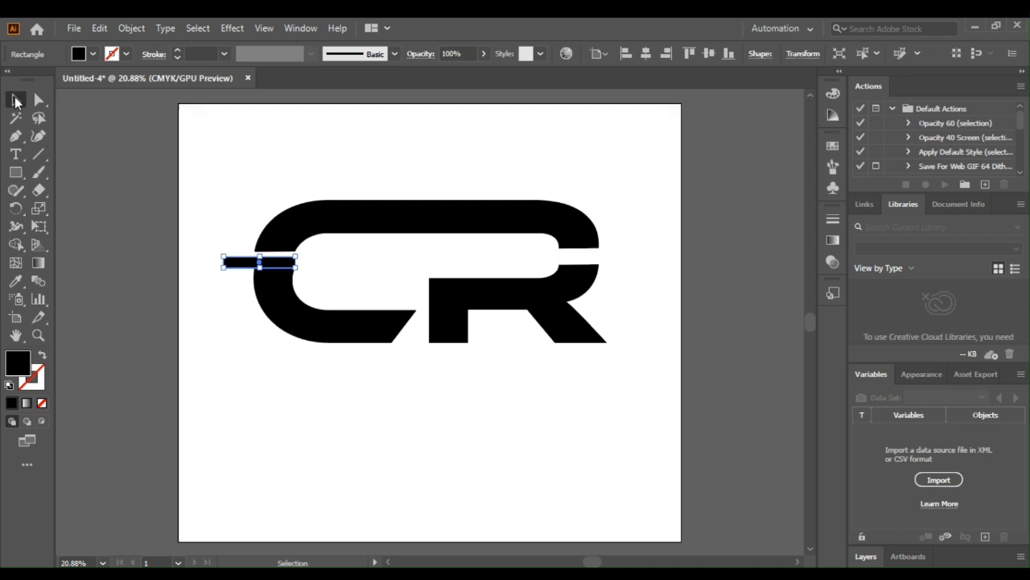
left_click(207, 211)
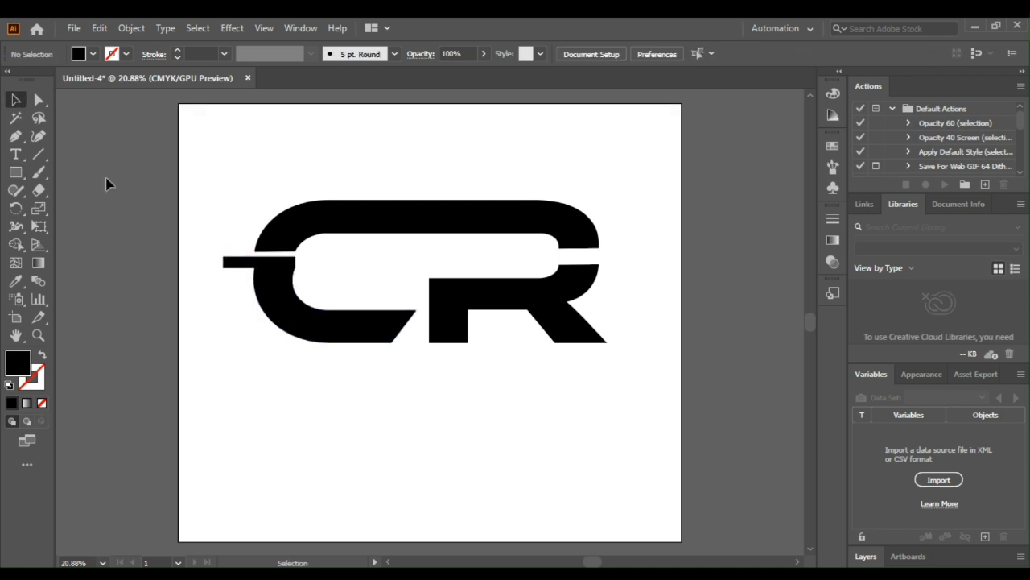
Step: Build three vertical weight plates of decreasing height at the outer end of the horizontal bar
left_click(15, 172)
left_click_drag(223, 231, 212, 305)
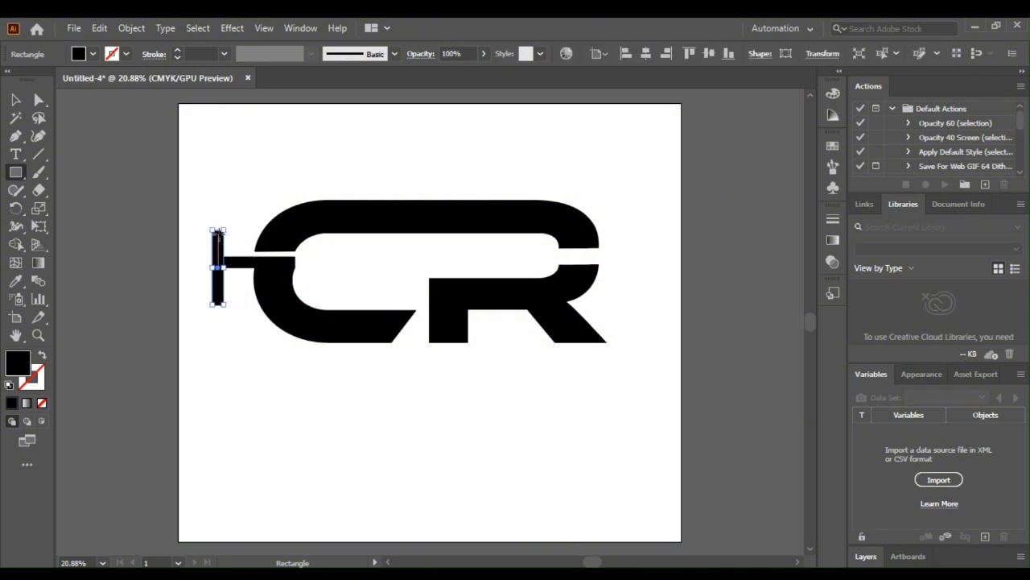
left_click_drag(212, 228, 214, 230)
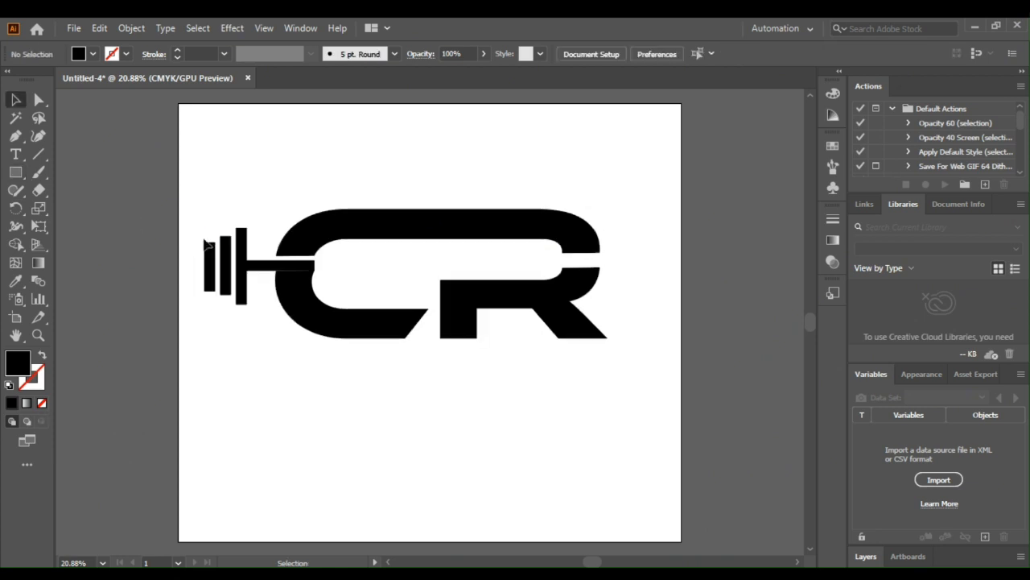
Step: Select the bar with its three plates and create a reflected copy across the vertical axis
left_click_drag(198, 229, 266, 307)
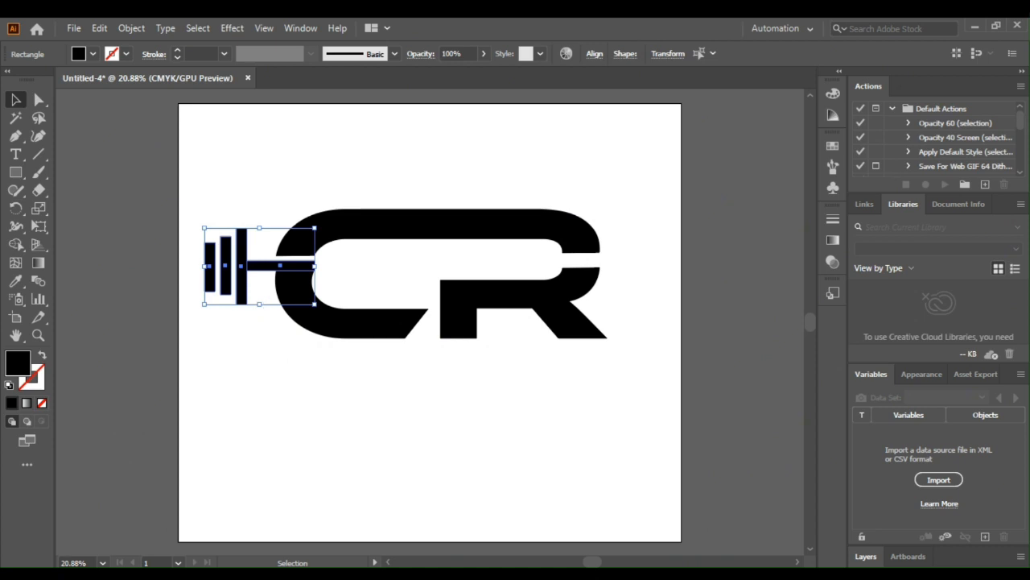
mouse_move(362, 268)
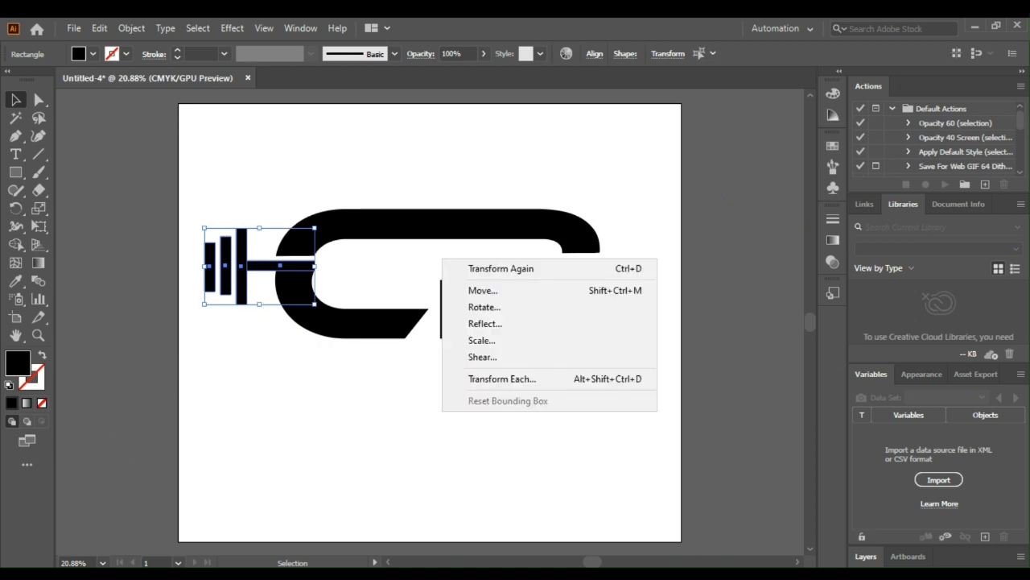
left_click(484, 324)
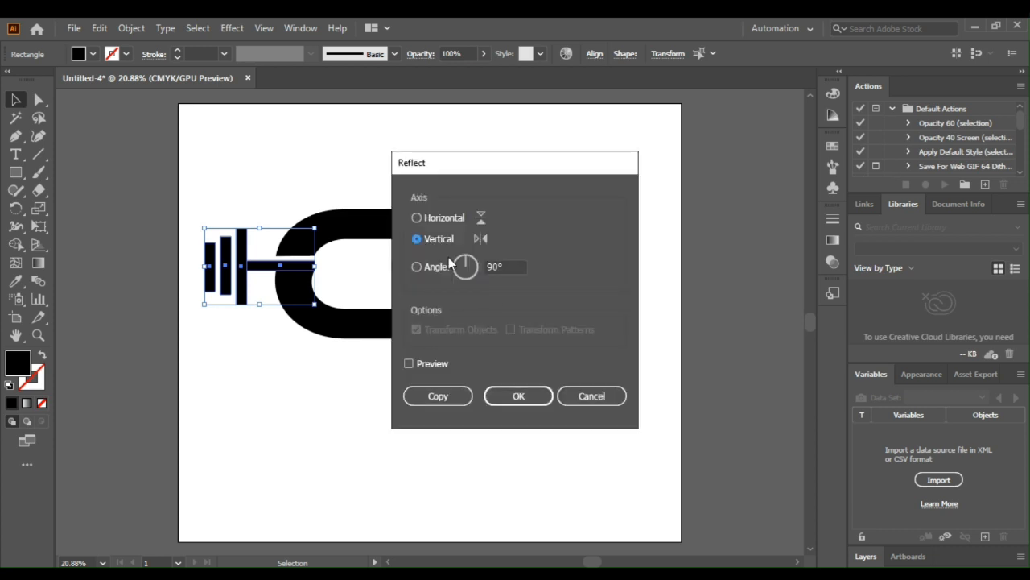
left_click(438, 395)
Step: Move the mirrored bar and plates horizontally to the outer side of the R, with the bar meeting the letter's gap
key("shift+Right")
key("shift+Right")
key("shift+Right")
key("shift+Right")
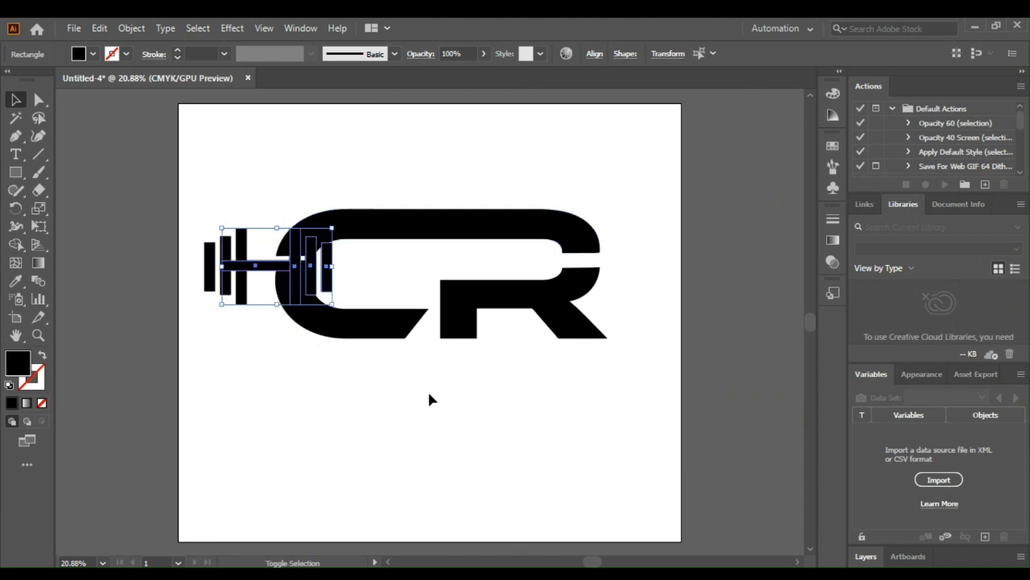
key("shift+Right")
key("shift+Right")
key("shift+Right")
key("shift+Right")
key("shift+Right")
key("shift+Right")
key("shift+Right")
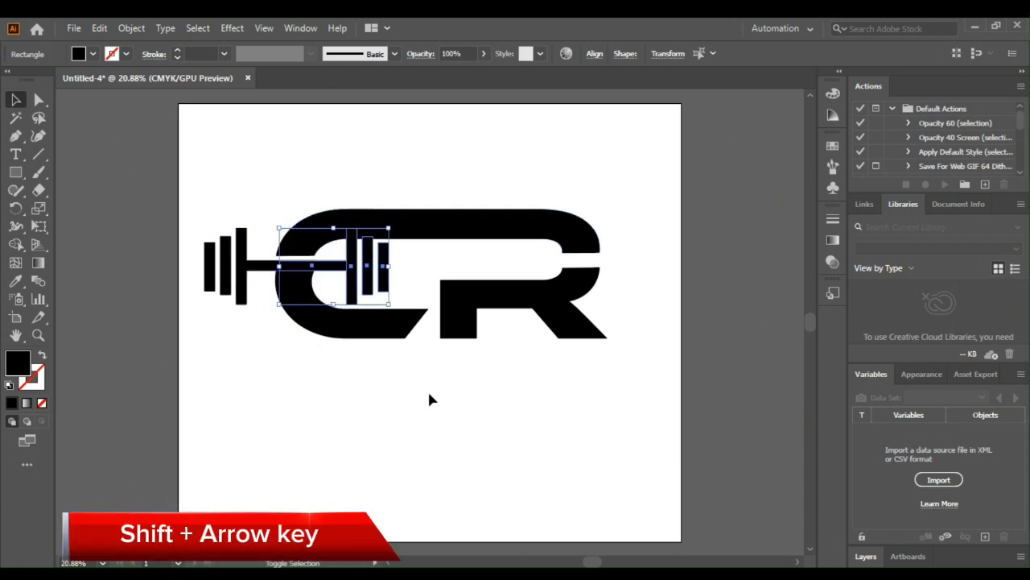
key("shift+Right")
key("shift+Right")
key("shift+Right")
key("shift+Right")
key("shift+Right")
key("shift+Right")
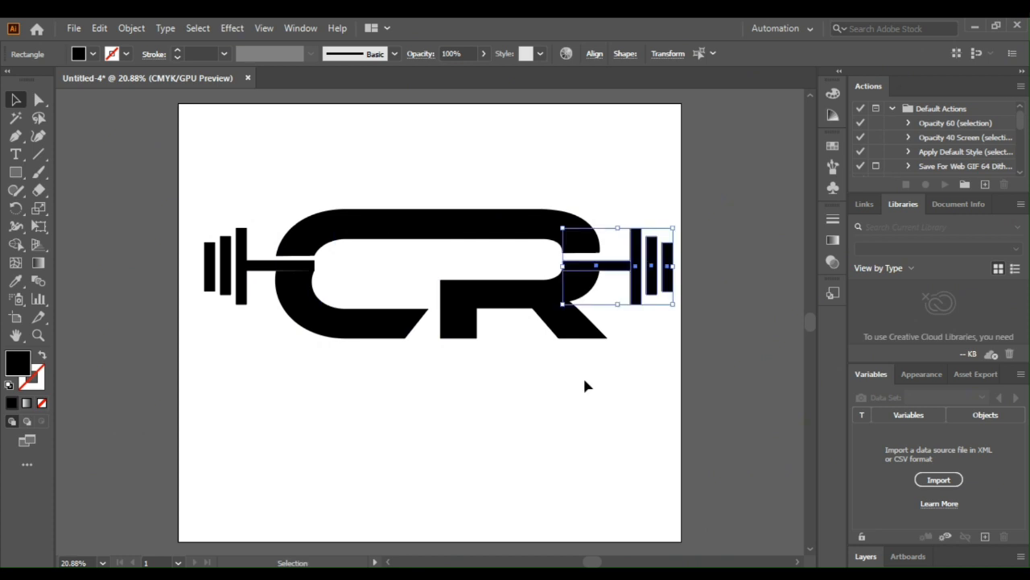
left_click(572, 399)
Step: Draw a narrow red vertical rectangle at the middle of the upper shape and duplicate it into five evenly spaced stripes
left_click(16, 173)
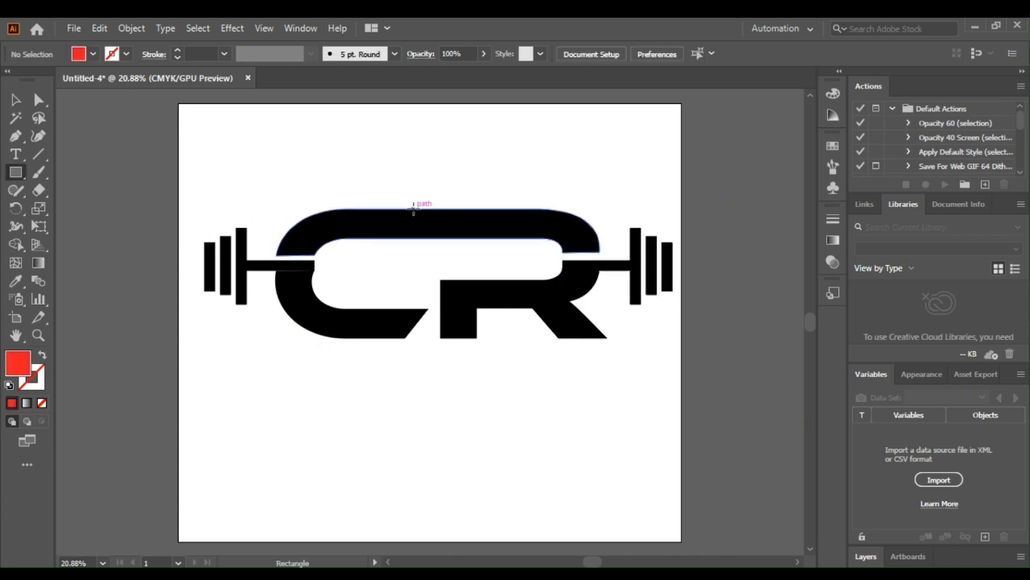
key("ctrl+shift+v")
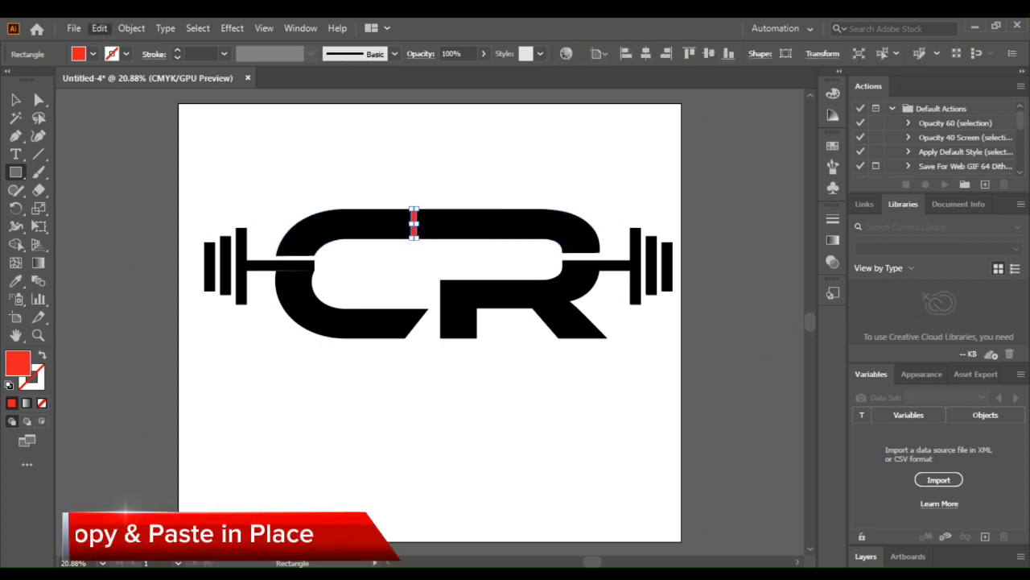
left_click_drag(414, 223, 423, 224)
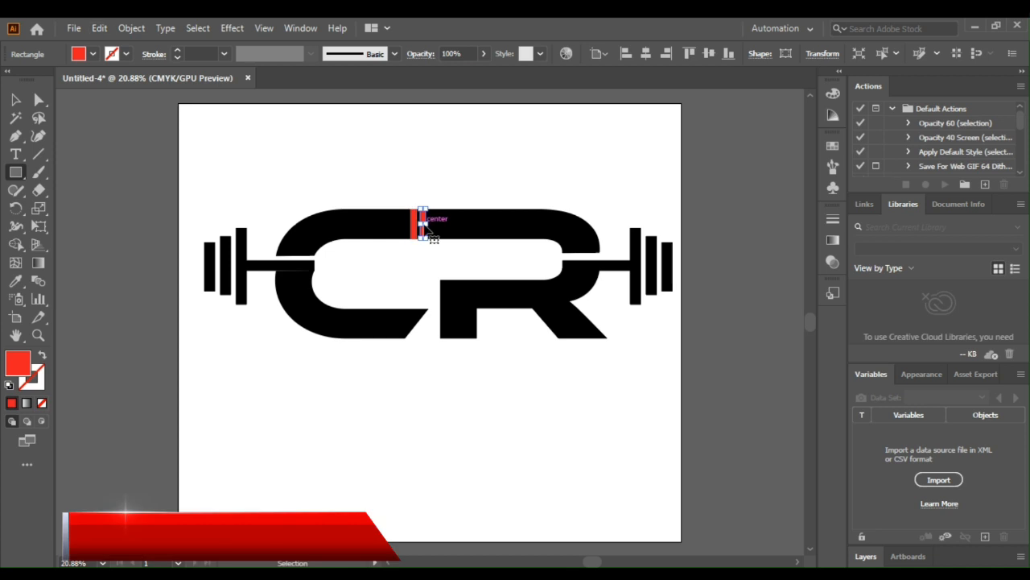
key("ctrl+d")
key("ctrl+d")
key("ctrl+d")
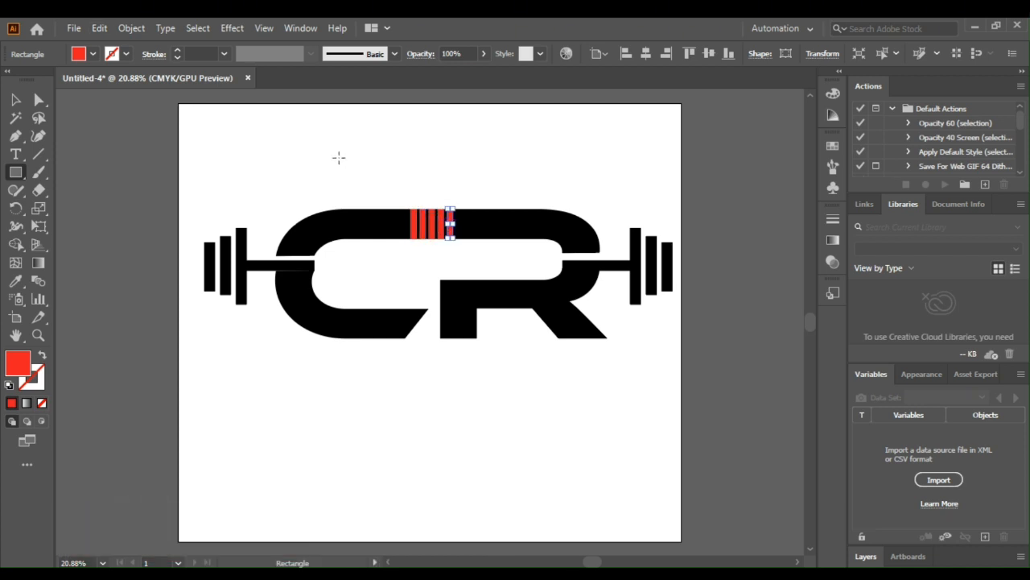
Step: Select the five red stripes with the upper shape and combine their regions using the Shape Builder
left_click(15, 100)
left_click_drag(369, 166, 494, 256)
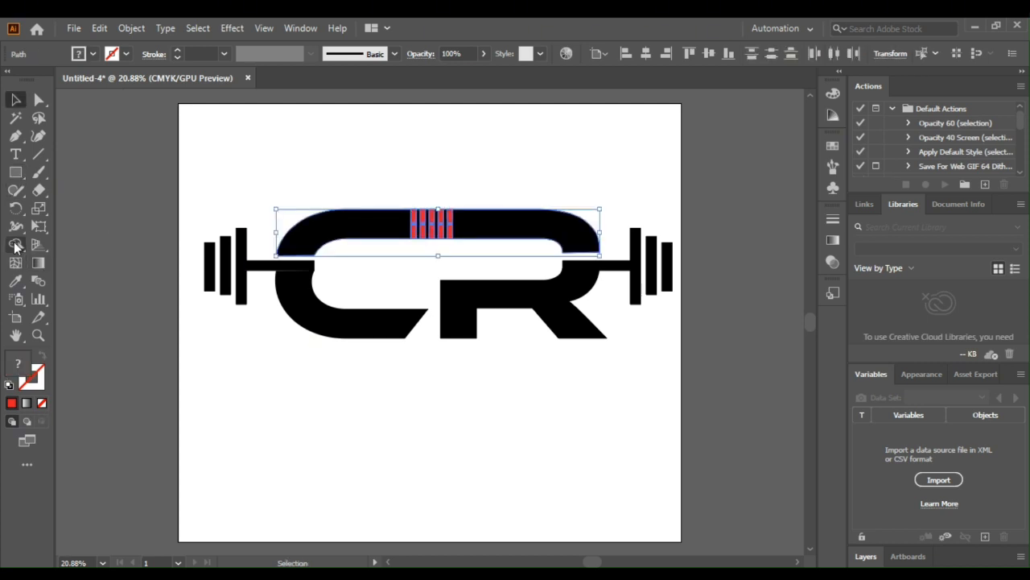
left_click(16, 244)
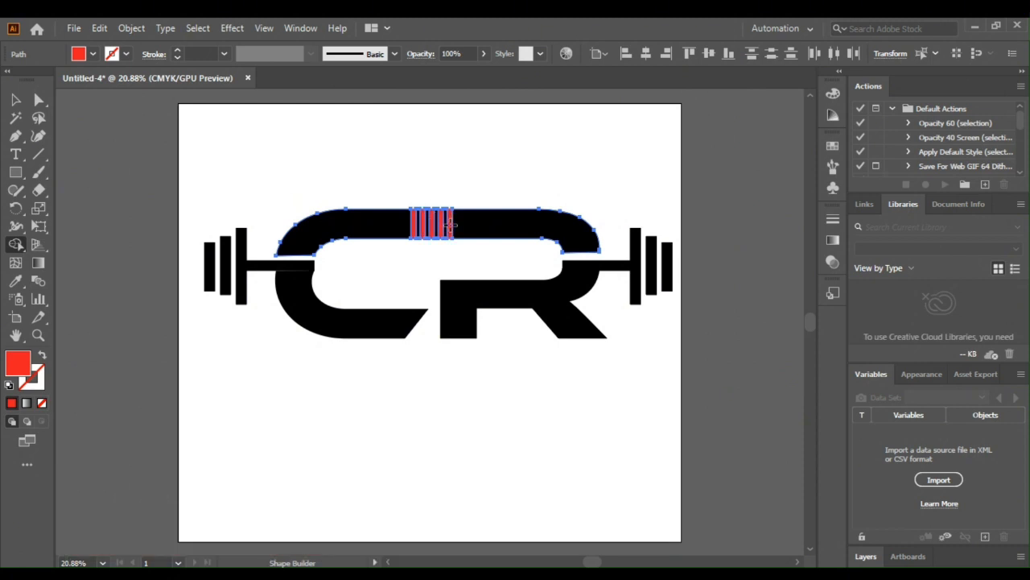
left_click(15, 99)
left_click(246, 143)
Step: Add the text CROSSFIT in Ethnocentric below the letters and enlarge it to about 123 pt
left_click(15, 154)
left_click(352, 377)
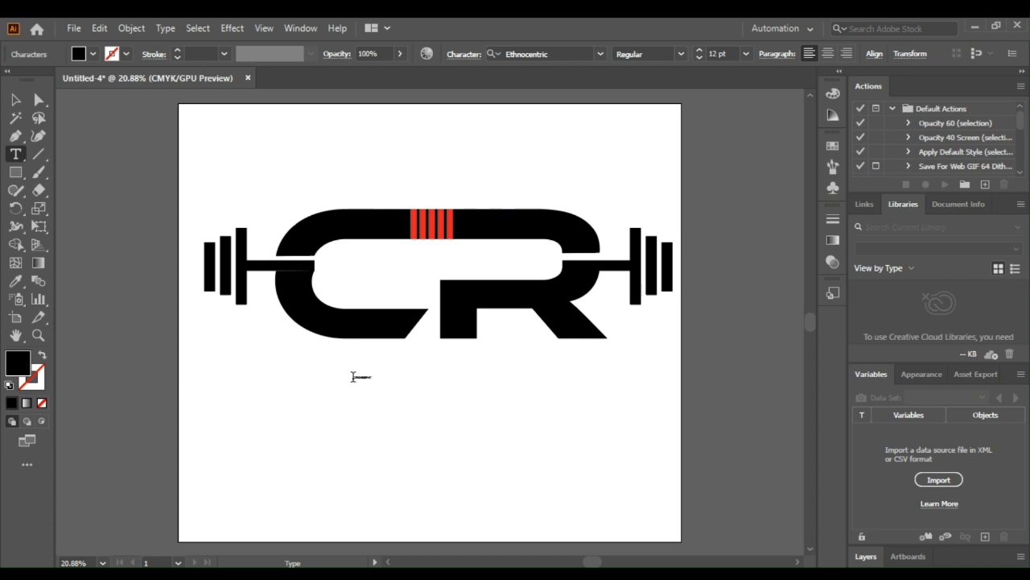
left_click(16, 99)
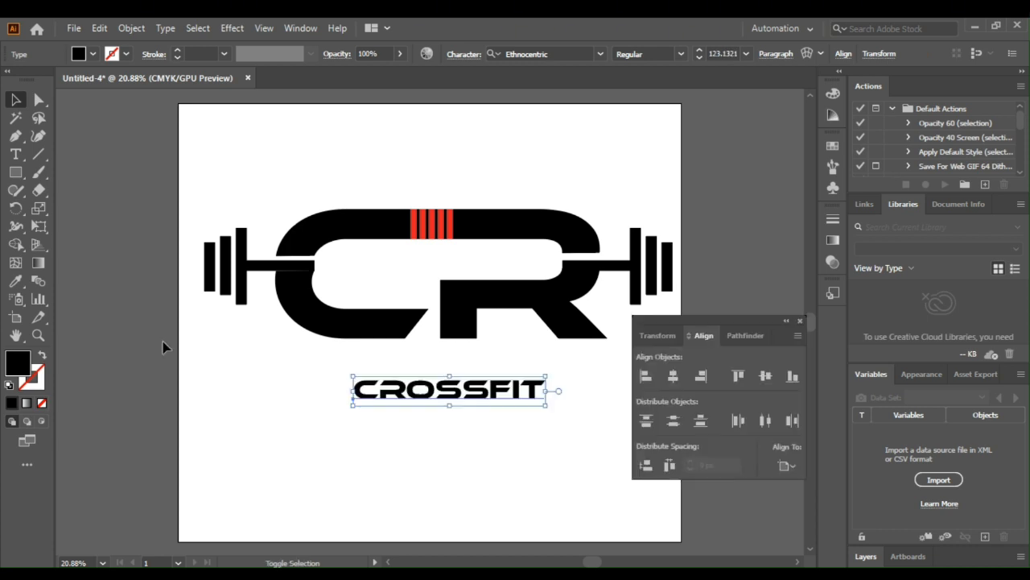
Step: Centre the CROSSFIT caption horizontally, move it close under the letters, and duplicate it just below itself
left_click(673, 375)
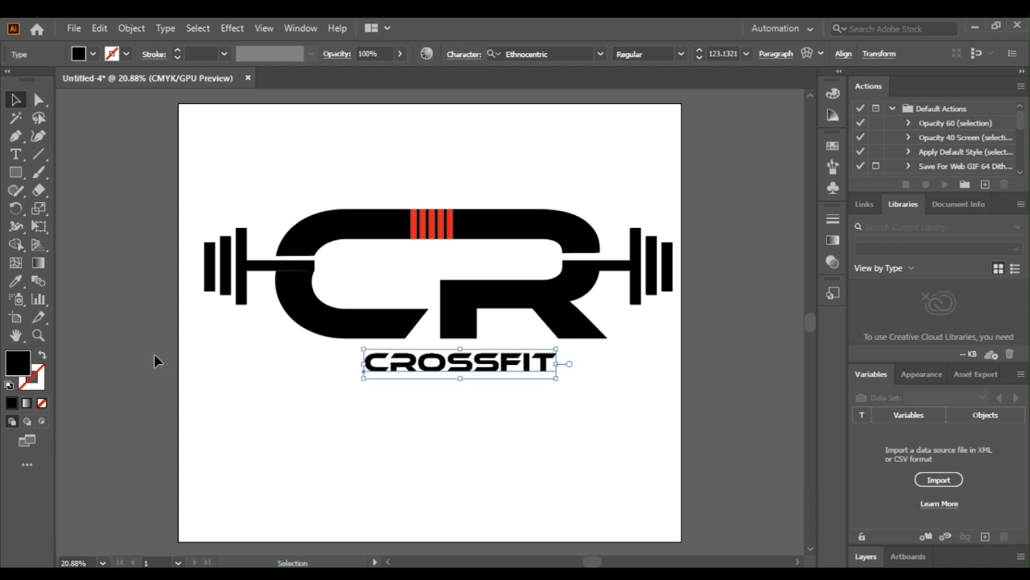
left_click(155, 359)
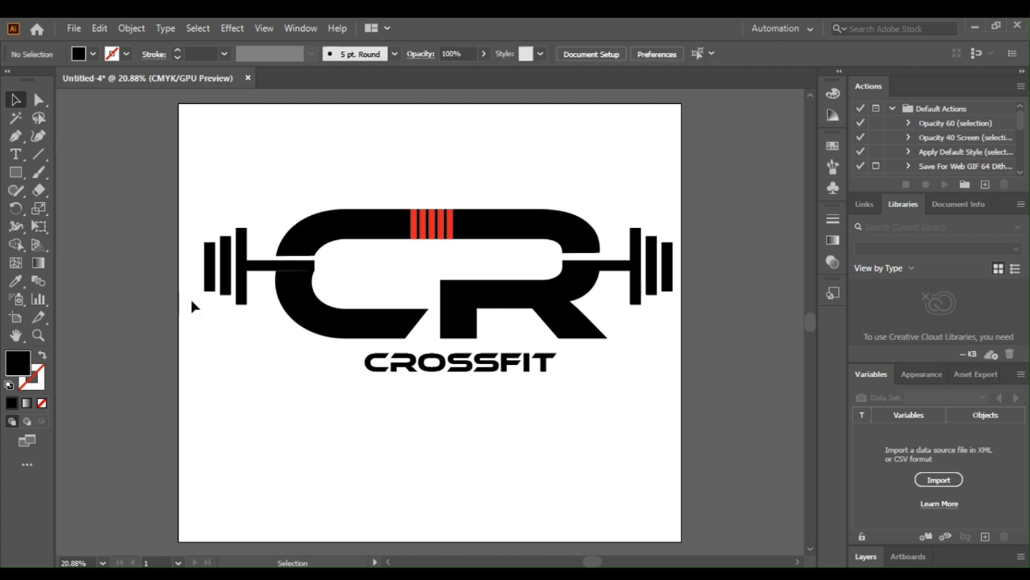
left_click(419, 364)
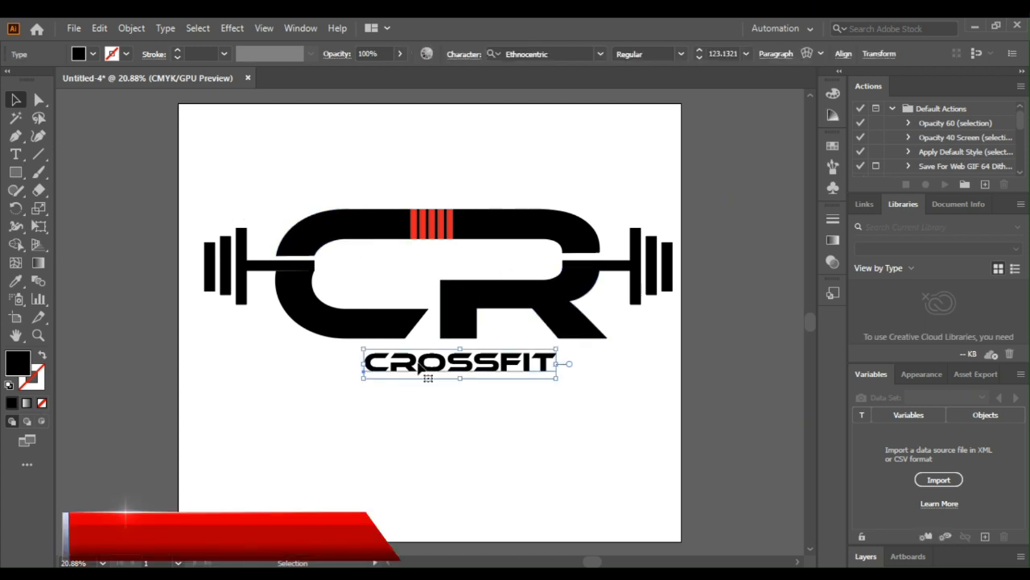
left_click_drag(419, 364, 422, 402)
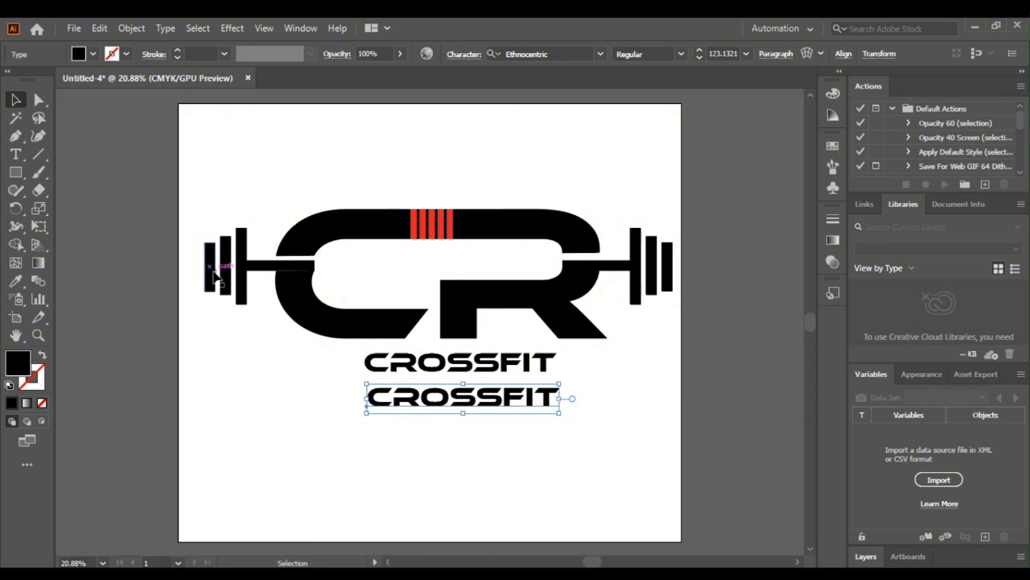
Step: Replace the lower caption copy with FORCING ELITE FITNESS, scale it to about 92 pt, and place it directly under CROSSFIT
left_click(14, 154)
left_click(554, 395)
left_click(558, 395)
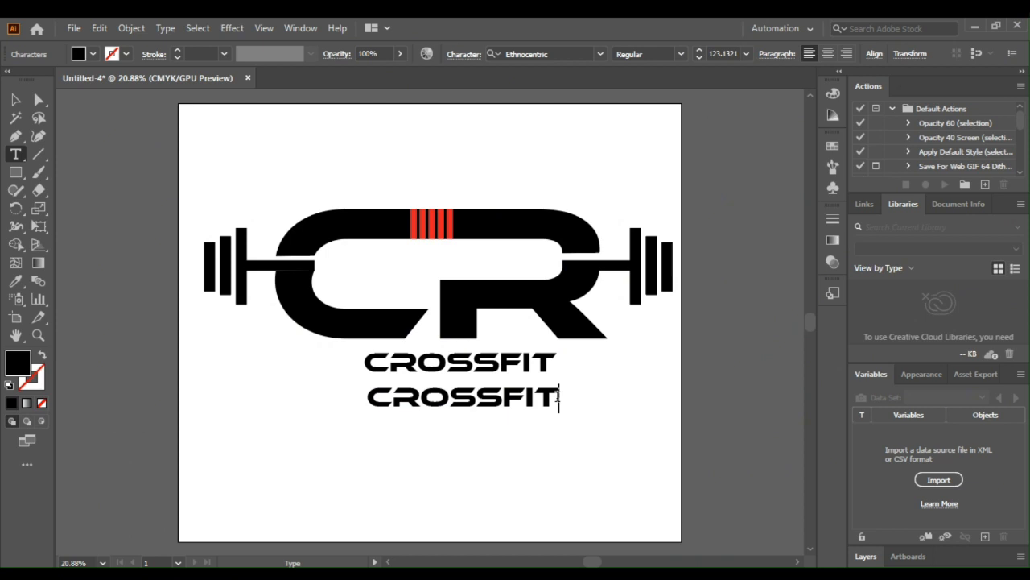
key("BackSpace")
key("BackSpace")
key("BackSpace")
key("BackSpace")
key("BackSpace")
key("BackSpace")
key("BackSpace")
key("BackSpace")
type("FORCI")
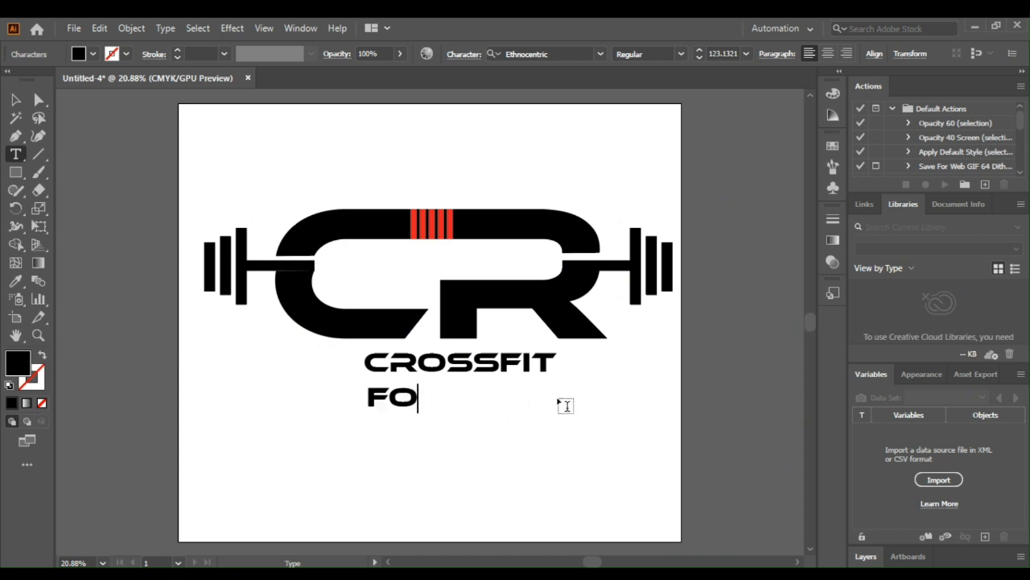
type("NG ELITE FITNESS")
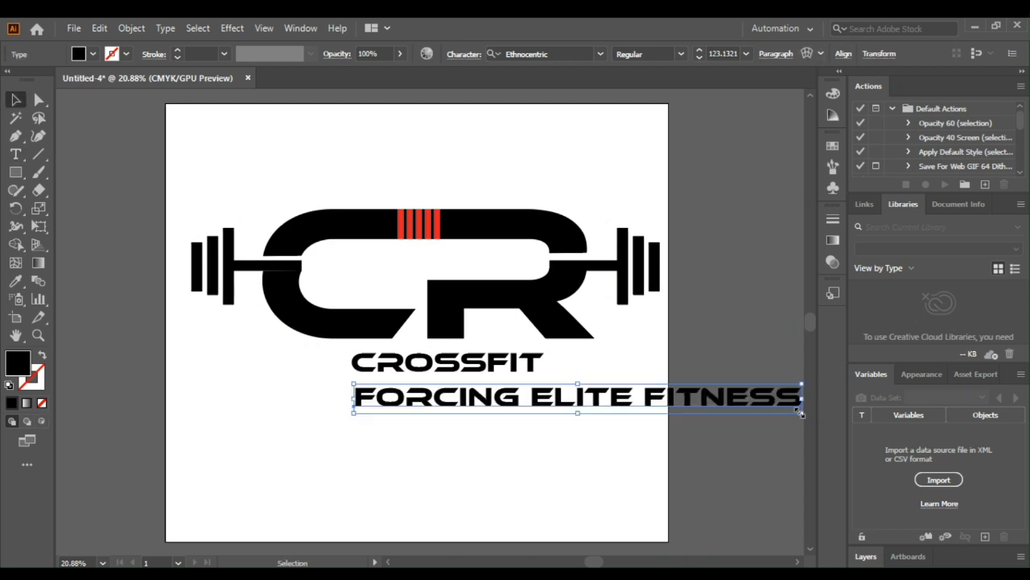
left_click_drag(799, 395, 574, 405)
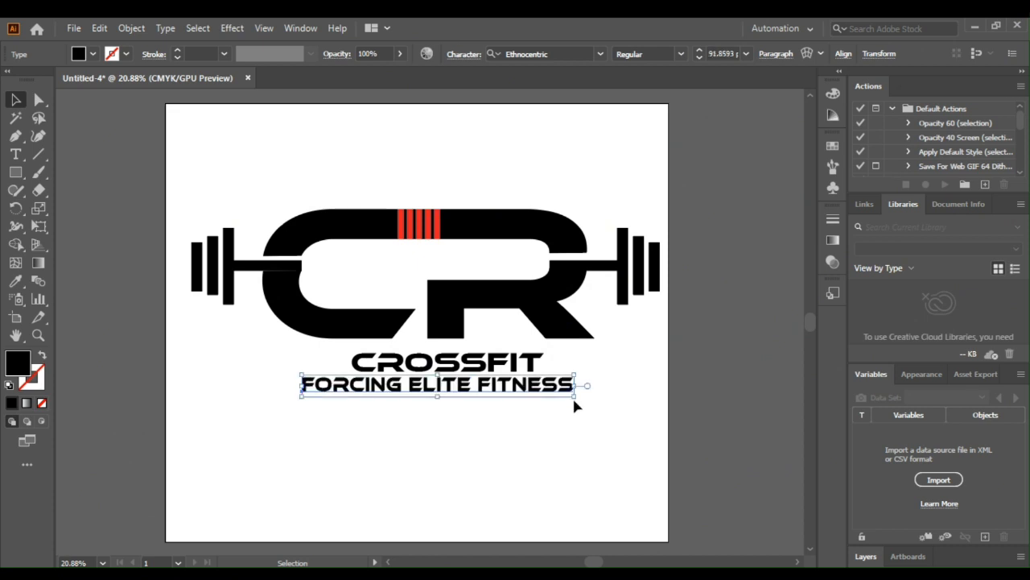
left_click(707, 422)
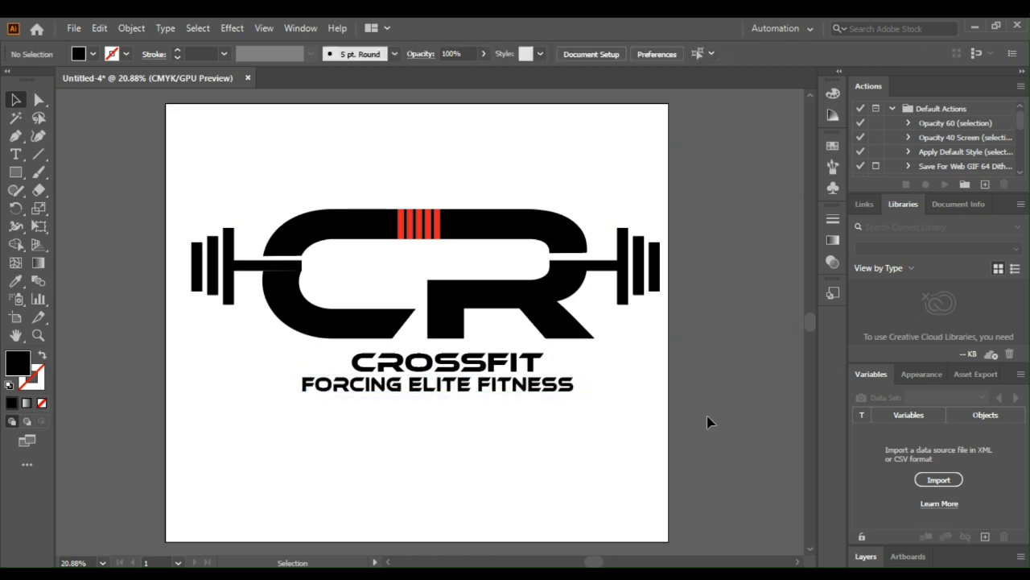
Step: Duplicate the CROSSFIT caption above the letters, change the copy to GYM, and enlarge it to about 204 pt
left_click(467, 369)
left_click_drag(467, 369, 459, 189)
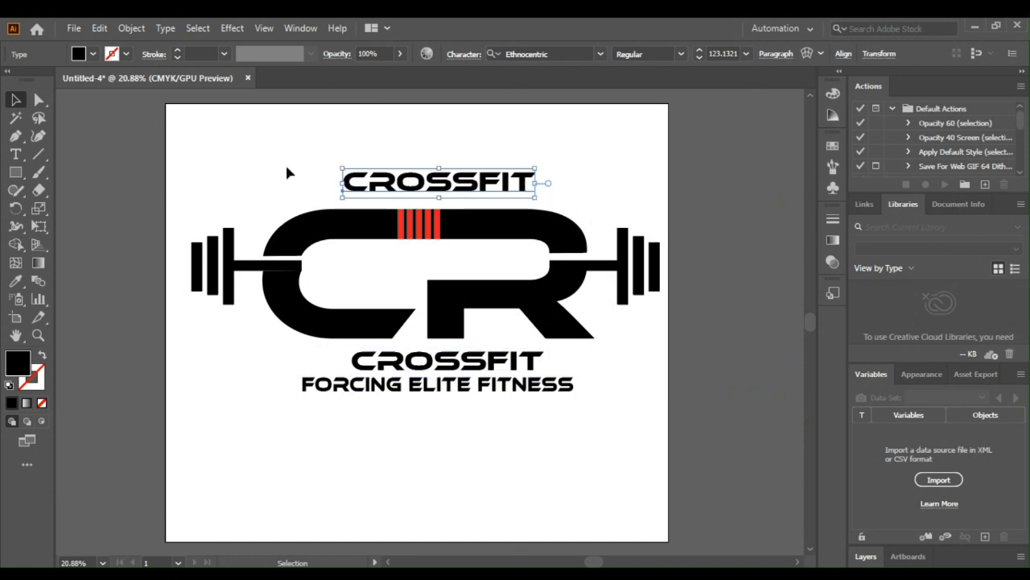
left_click(15, 154)
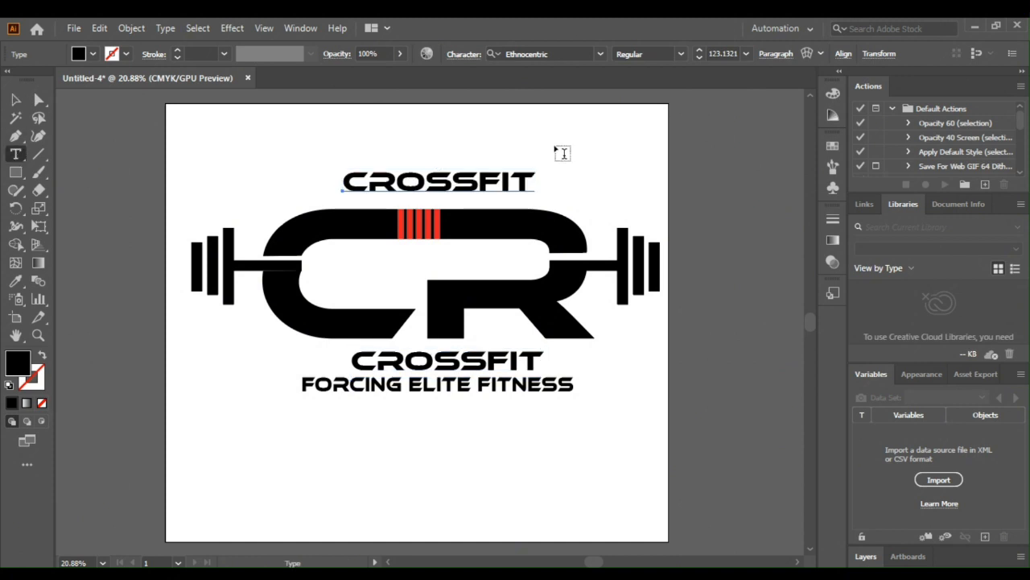
left_click(533, 175)
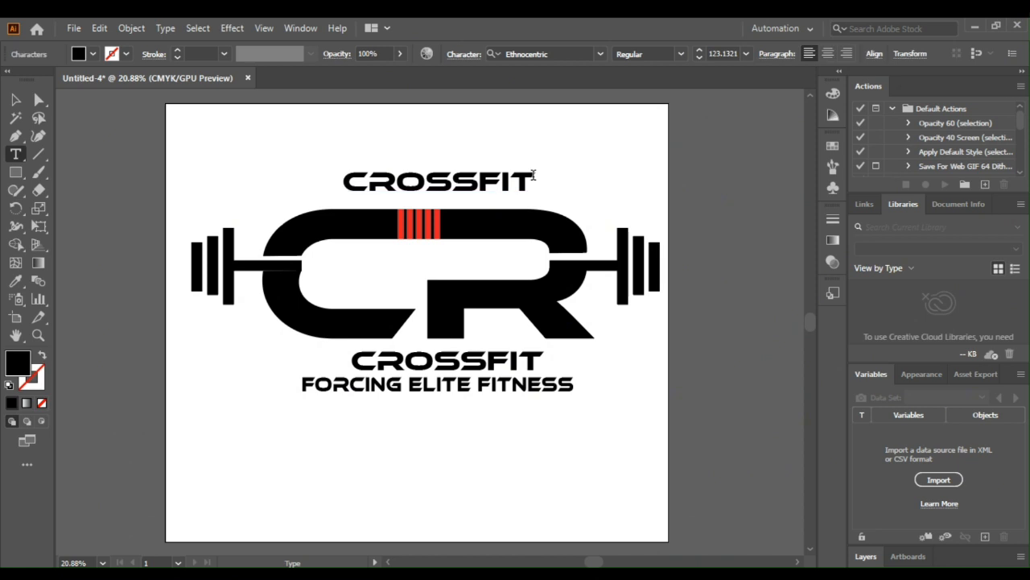
key("BackSpace")
key("BackSpace")
key("BackSpace")
key("BackSpace")
key("BackSpace")
key("BackSpace")
key("BackSpace")
key("BackSpace")
type("GYM")
key("Escape")
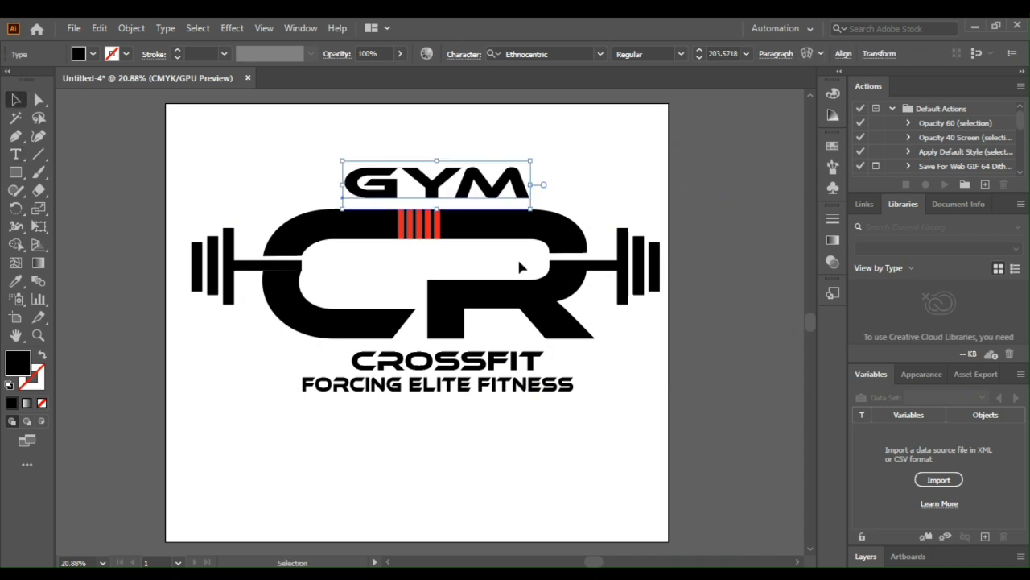
Step: Fill the GYM text with red and the upper letter shape with gray
left_click(522, 262)
left_click_drag(536, 253, 336, 212)
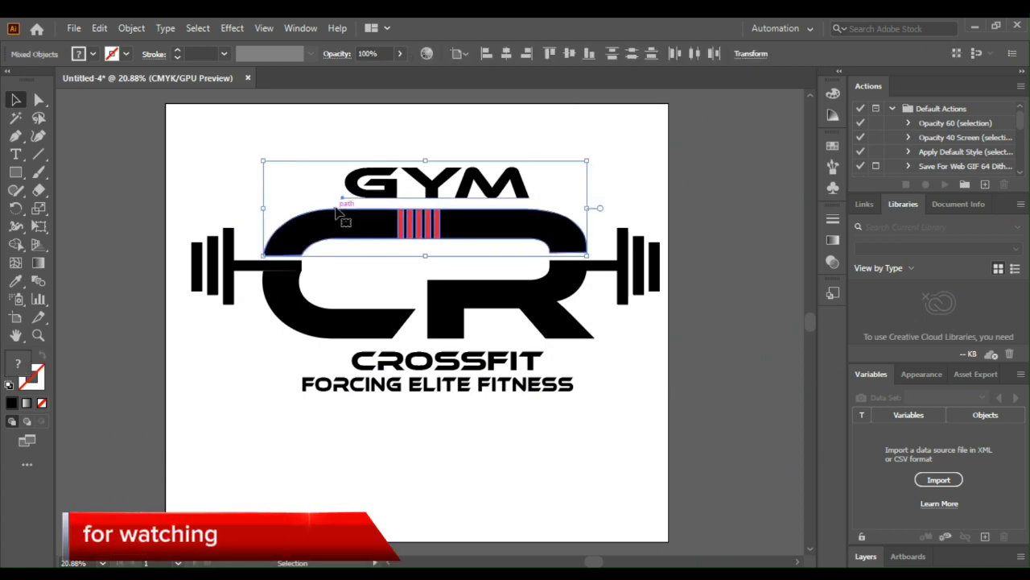
left_click(78, 54)
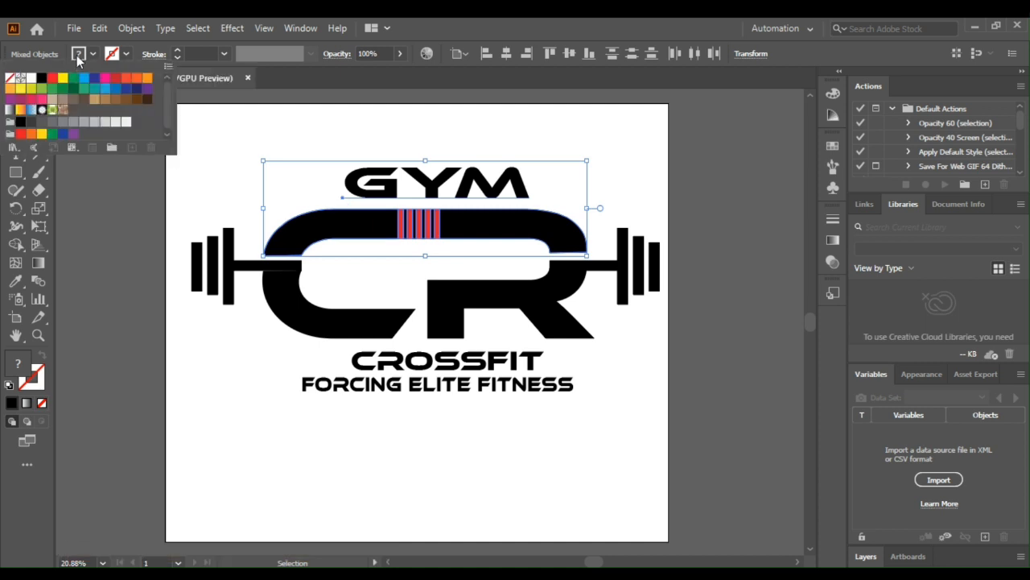
left_click(53, 83)
Step: Fill the lower parts of the C and R and both barbell sides with red
left_click(661, 304)
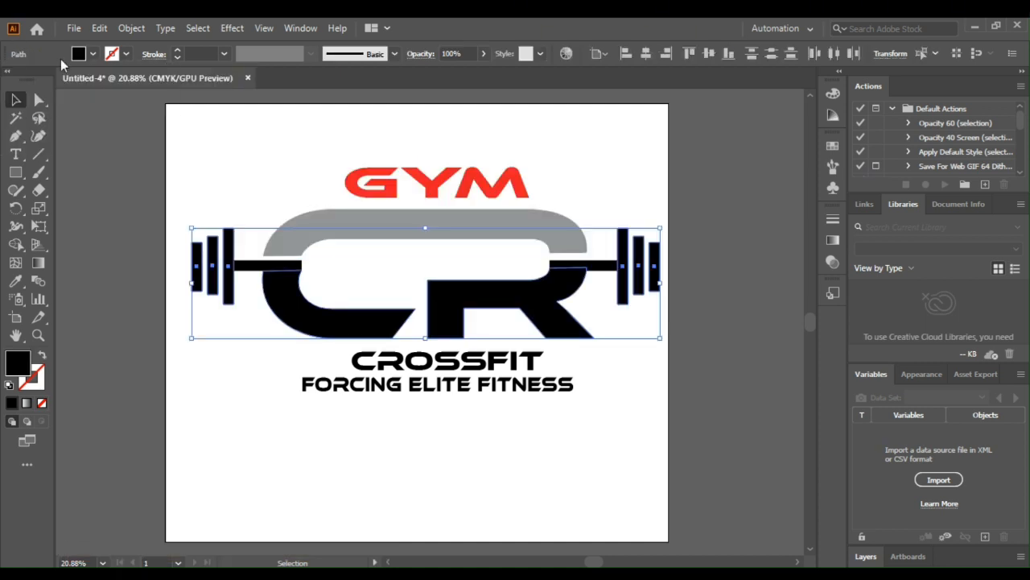
left_click(77, 55)
left_click(53, 82)
left_click(487, 431)
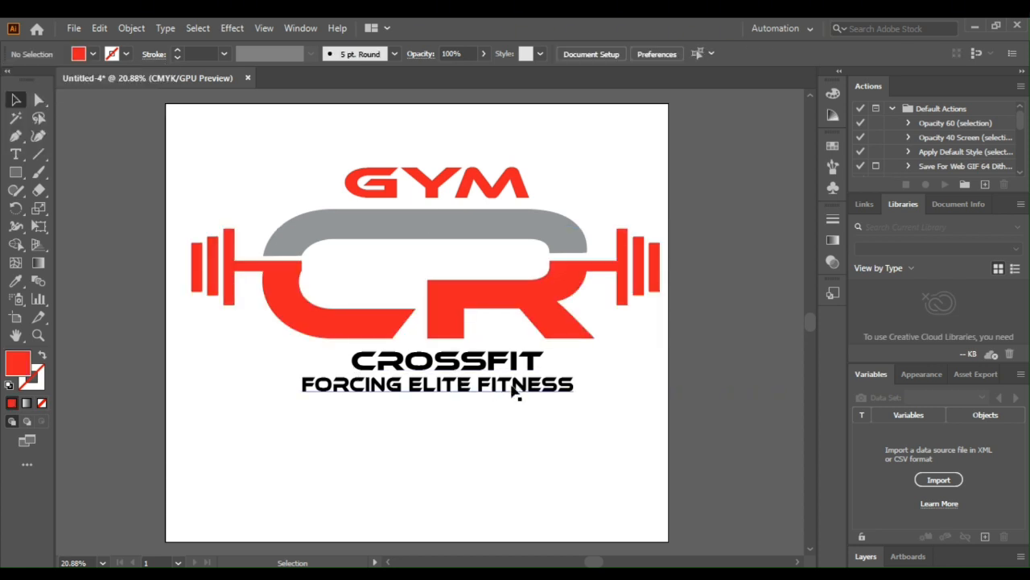
Step: Fill the CROSSFIT caption below the letters with gray
left_click(346, 361)
left_click(77, 55)
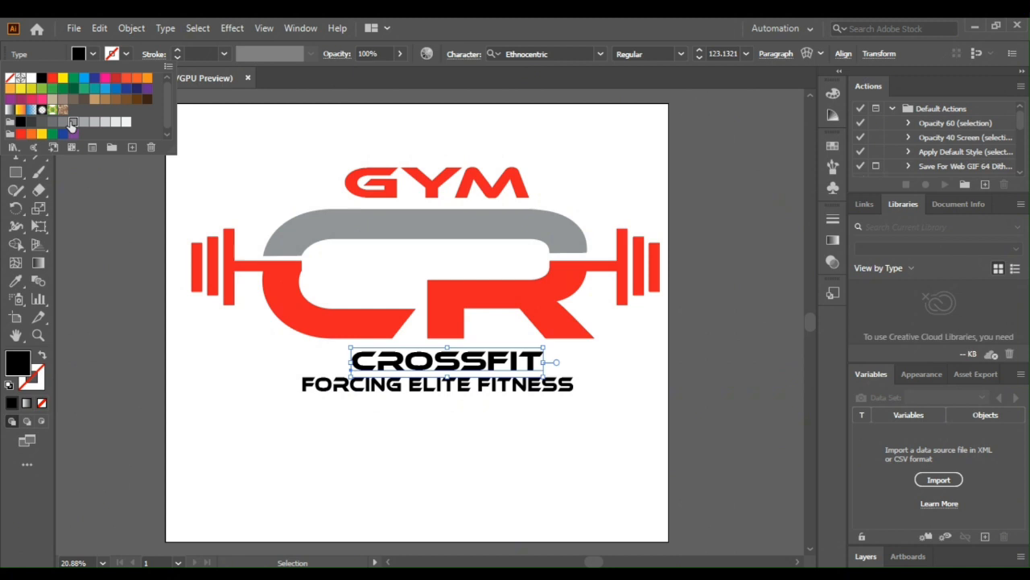
left_click(87, 151)
left_click(117, 214)
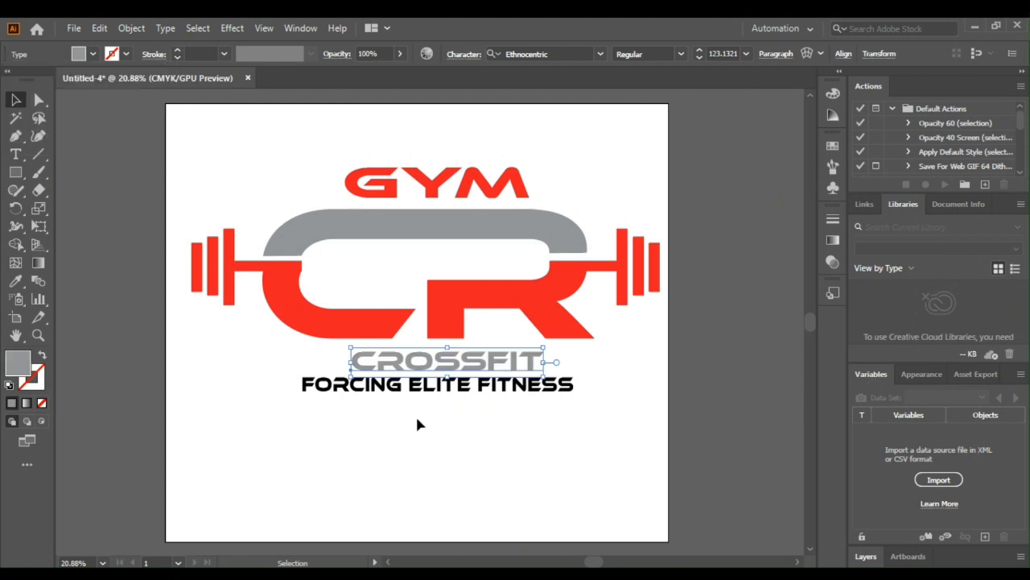
left_click(417, 419)
Step: Fill the first stripe on the gray upper shape with red and duplicate it into five evenly spaced stripes
left_click(401, 224)
left_click(77, 54)
left_click(51, 78)
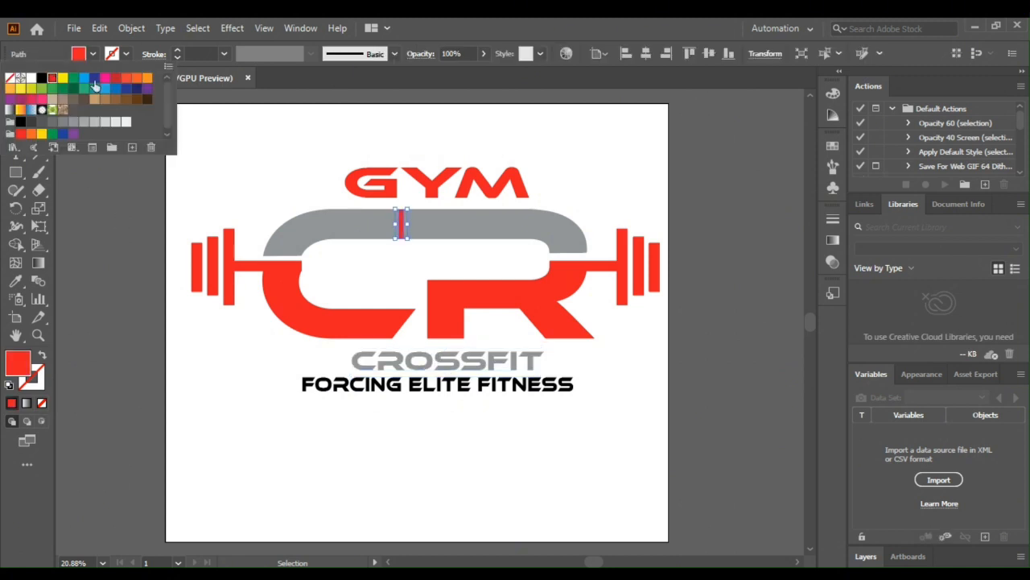
left_click_drag(402, 216, 411, 215)
key("ctrl+d")
key("ctrl+d")
key("ctrl+d")
left_click(708, 374)
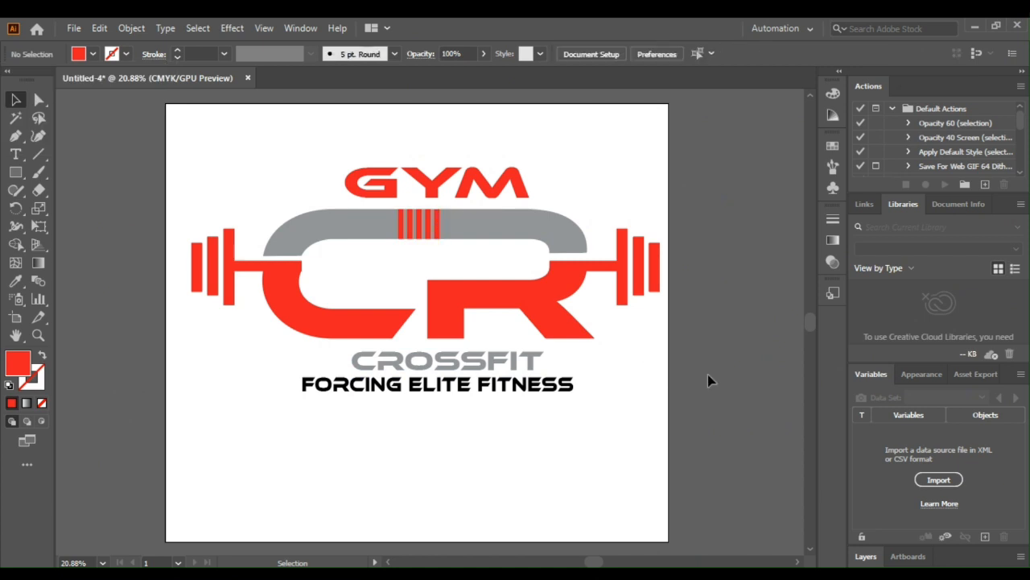
Step: Color the tagline word ELITE gray and the words FORCING and FITNESS red
key("t")
left_click_drag(473, 384, 411, 384)
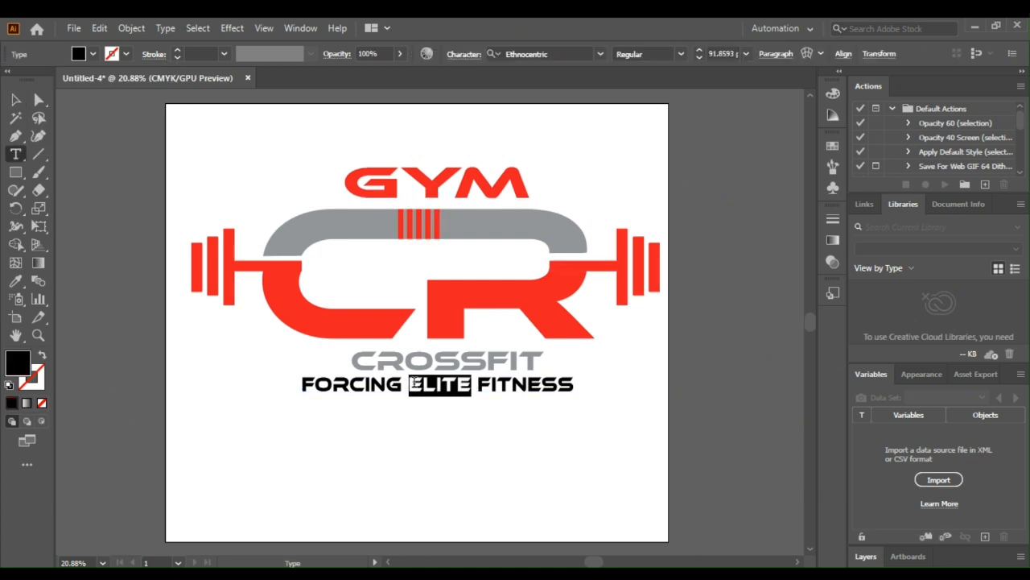
left_click(79, 54)
left_click(70, 123)
left_click(101, 229)
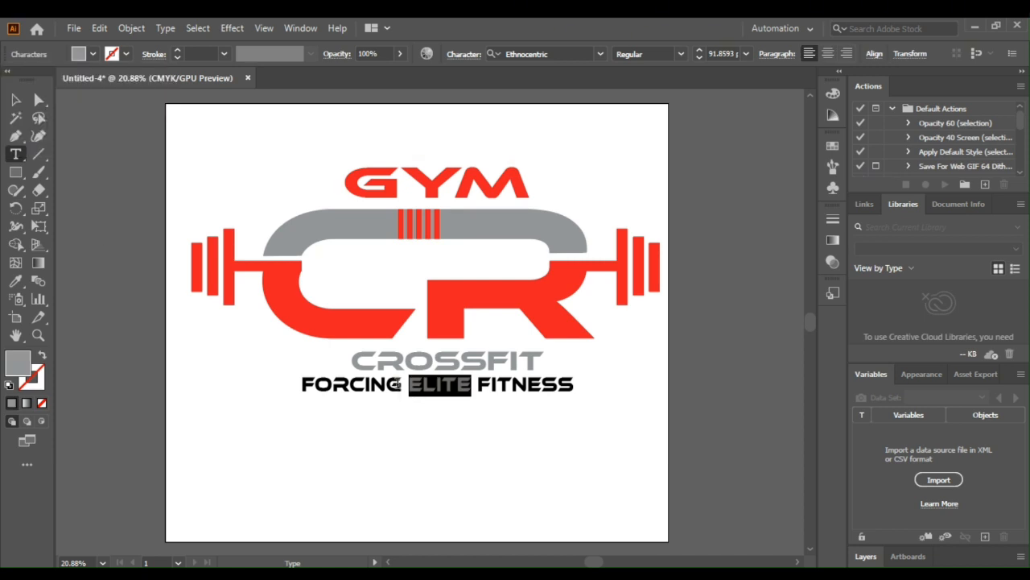
left_click_drag(400, 386, 300, 385)
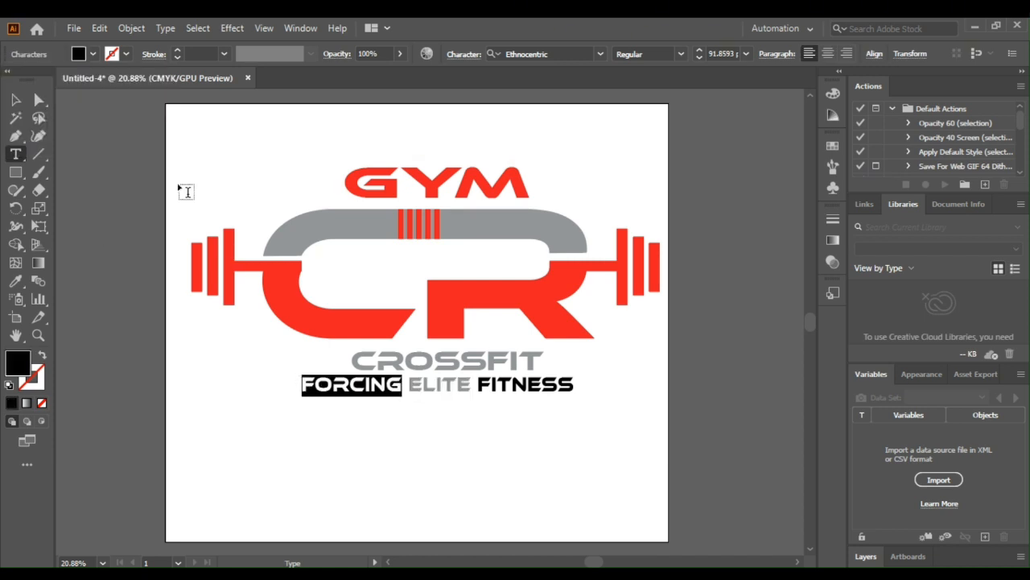
key("ctrl+shift+a")
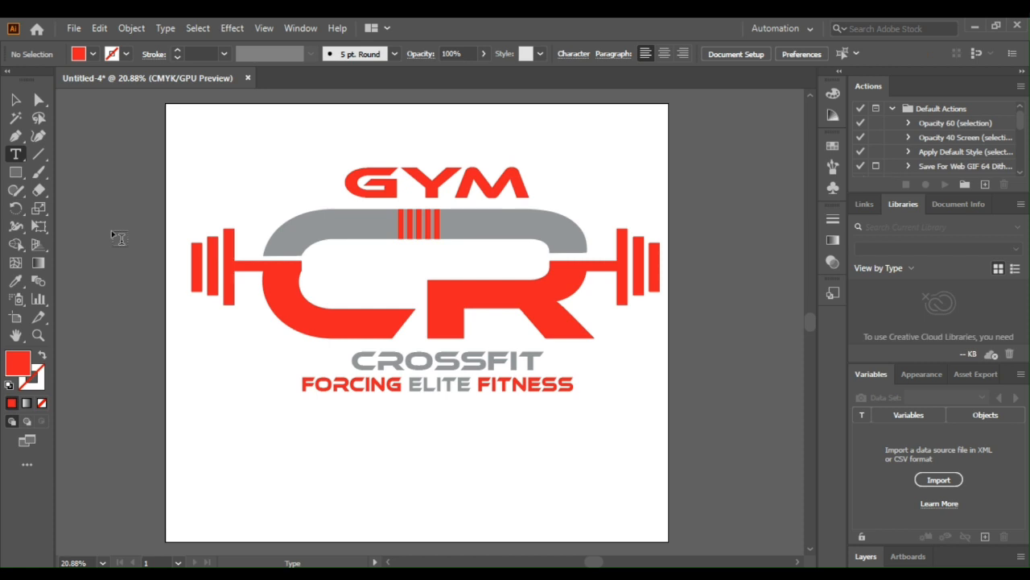
Step: Copy the whole logo into Photoshop's Graphicsfamily 11.psb as a vector smart object scaled to 13.05% and save the file
key("v")
left_click_drag(467, 292, 515, 507)
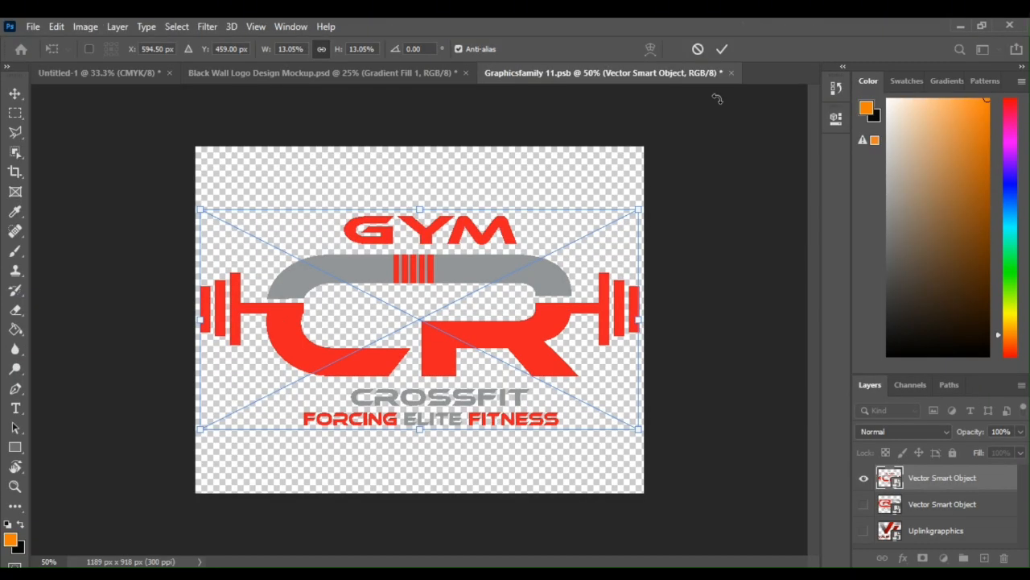
left_click(722, 49)
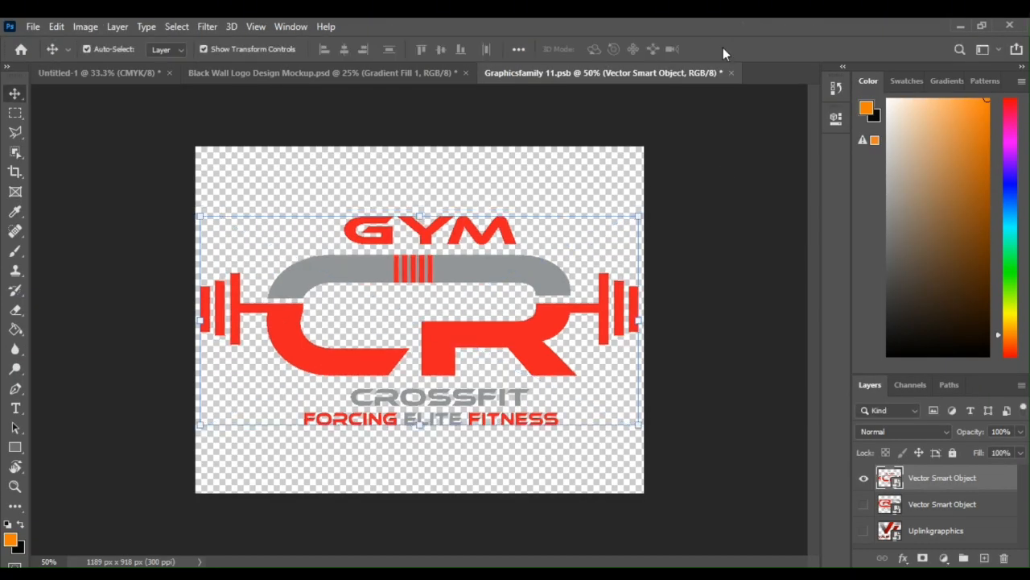
key("ctrl+s")
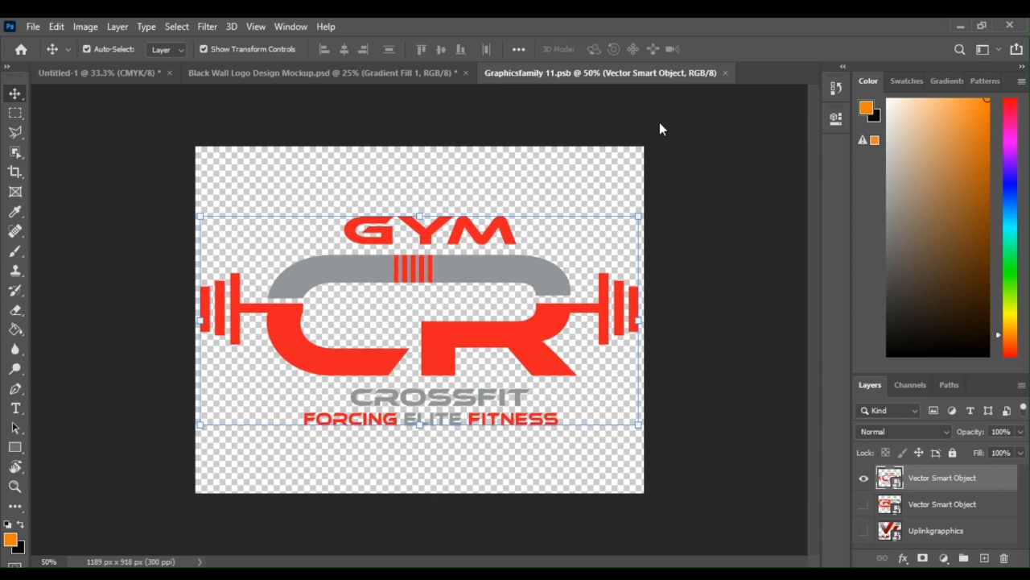